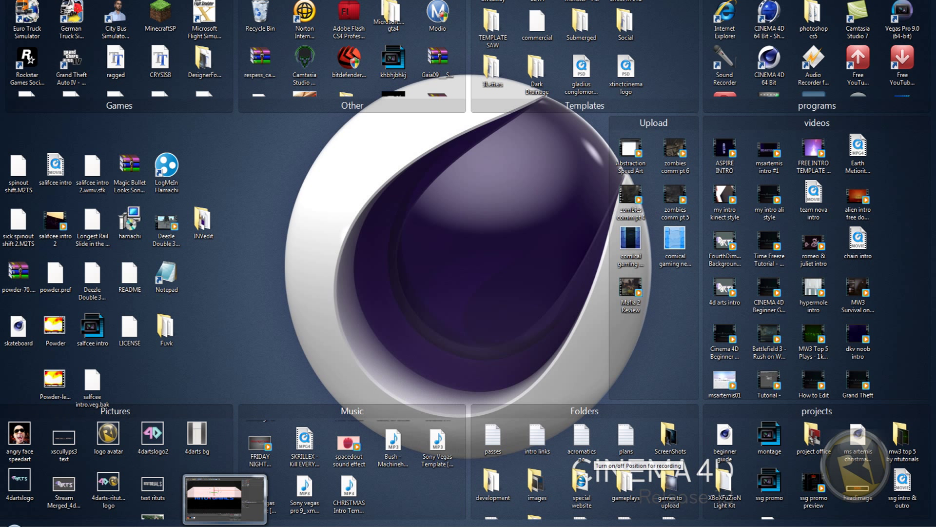
- Launch Cinema 4D from its desktop shortcut and bring its window to the front
click(225, 524)
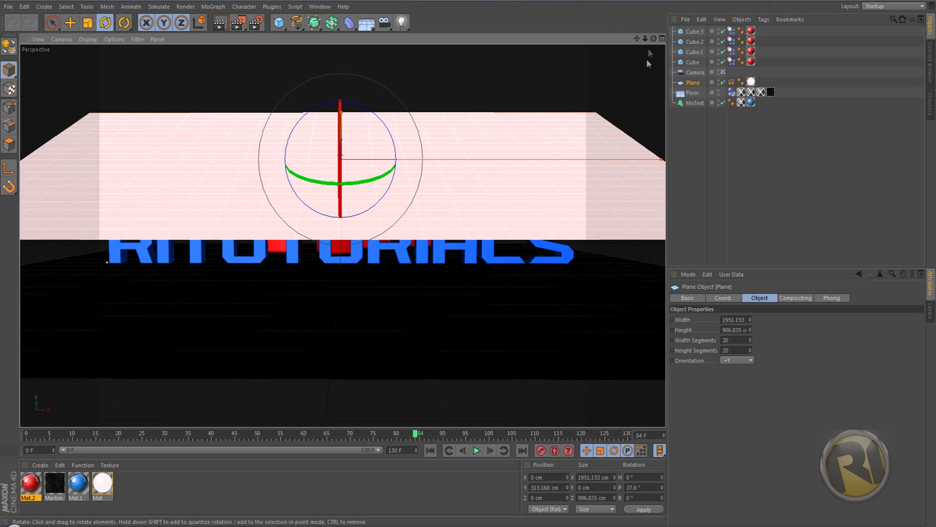
- Orbit the perspective viewport to look down on the plane above the MoText
alt+drag(400, 205, 468, 262)
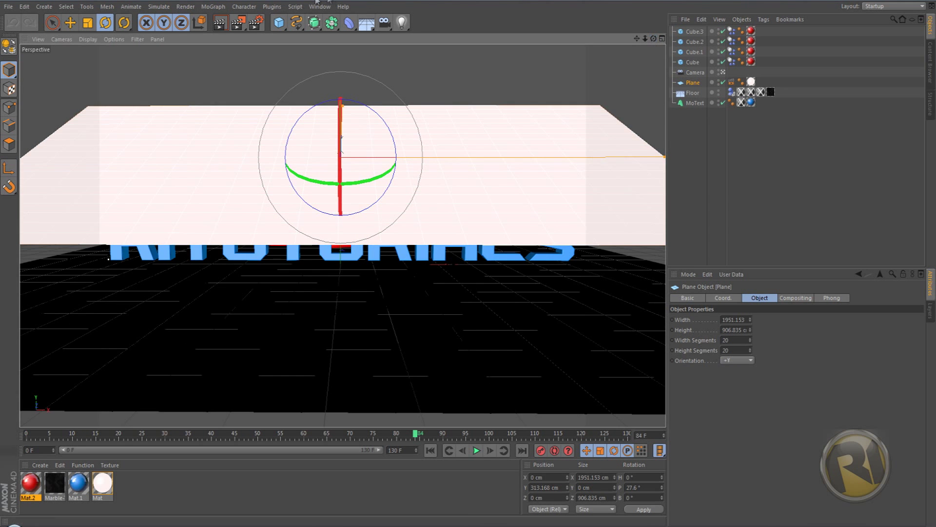
- In Render Settings, review the Ambient Occlusion and Global Illumination pages
click(257, 23)
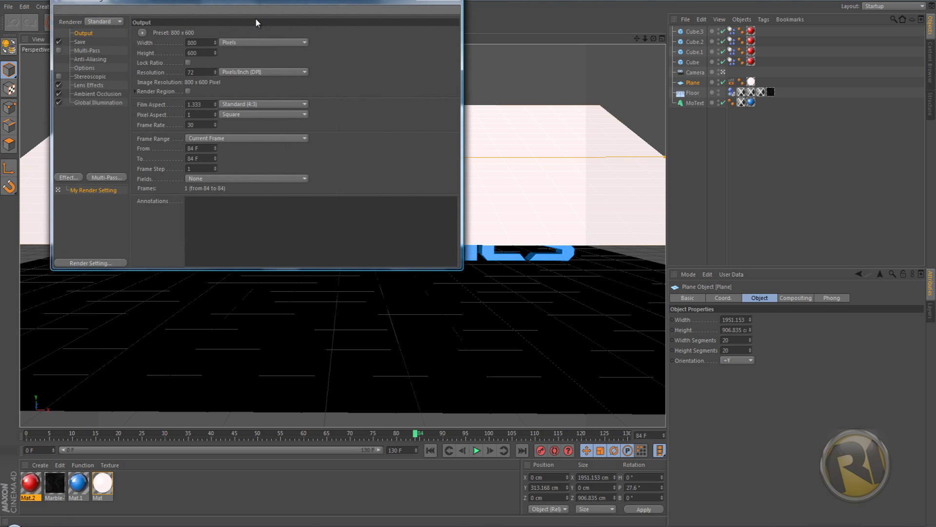
click(96, 94)
click(75, 103)
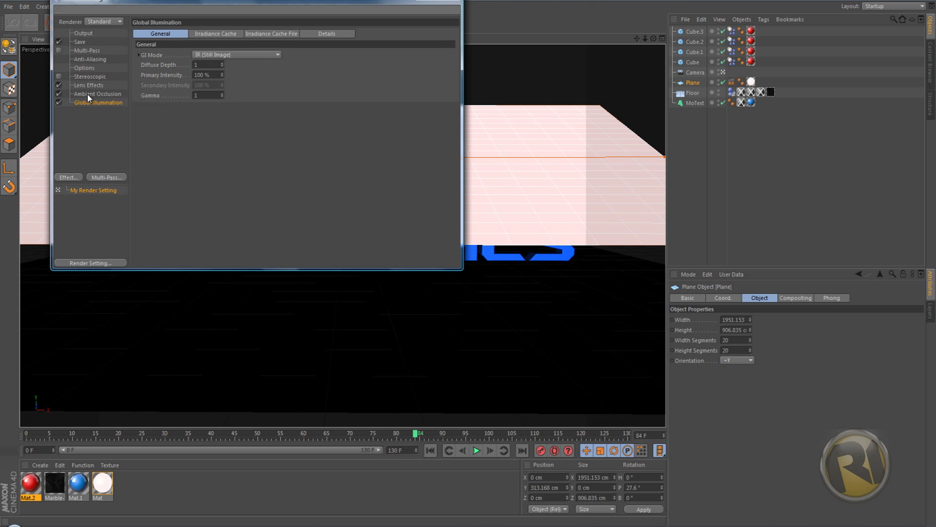
click(89, 94)
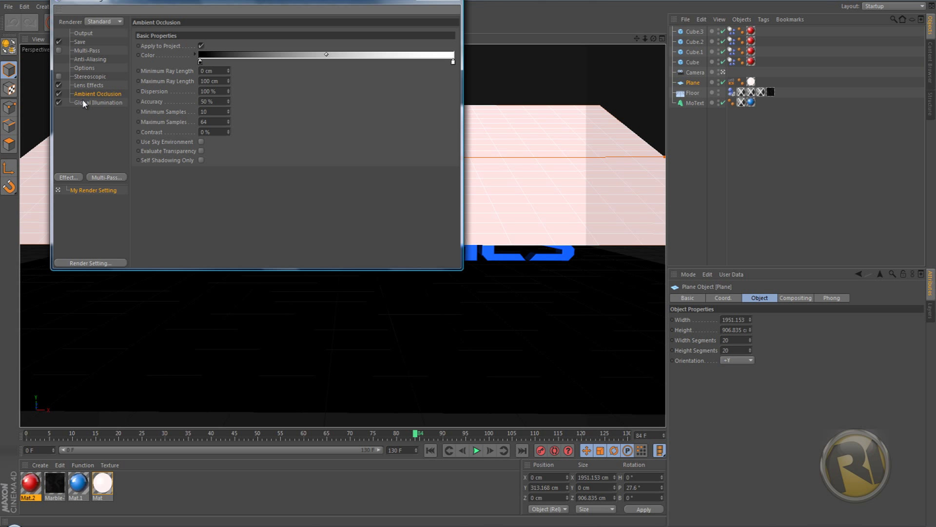
click(86, 103)
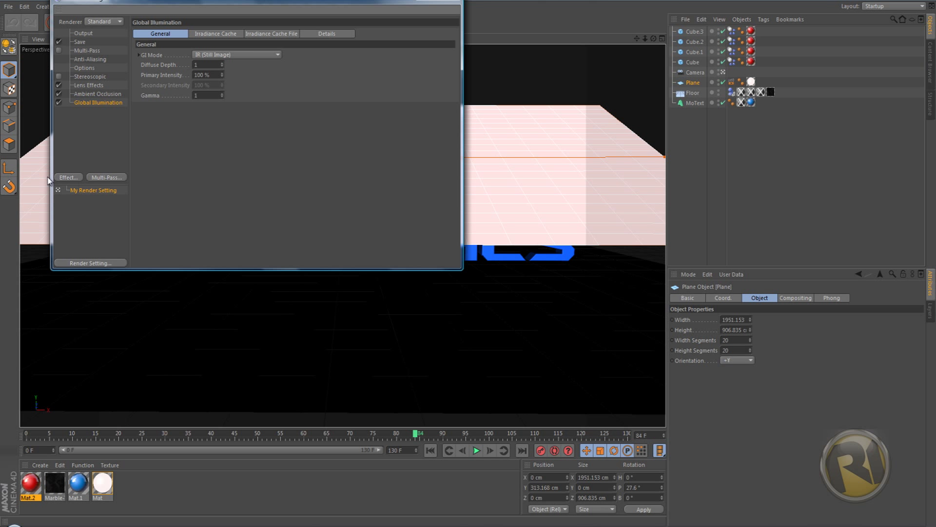
- Browse the Effect list without adding any post effect, then return to Output
click(69, 178)
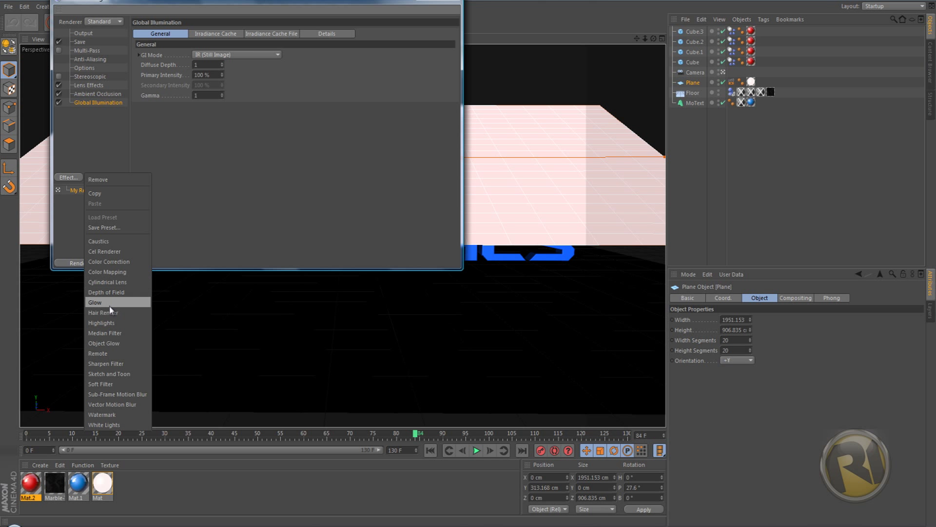
click(94, 133)
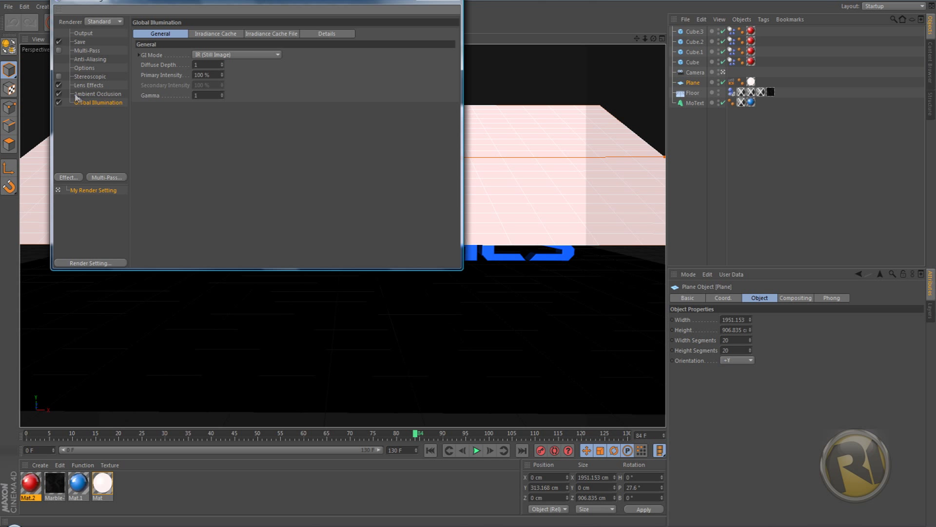
click(68, 177)
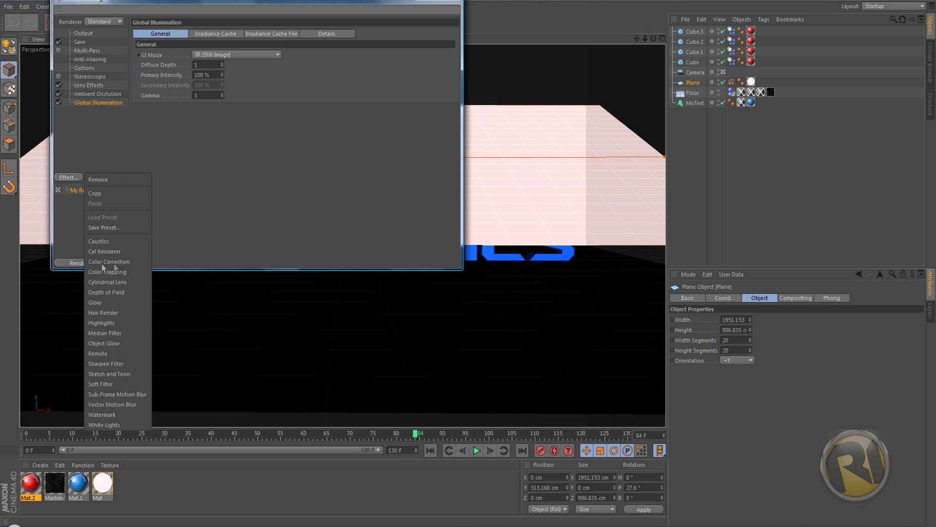
click(89, 150)
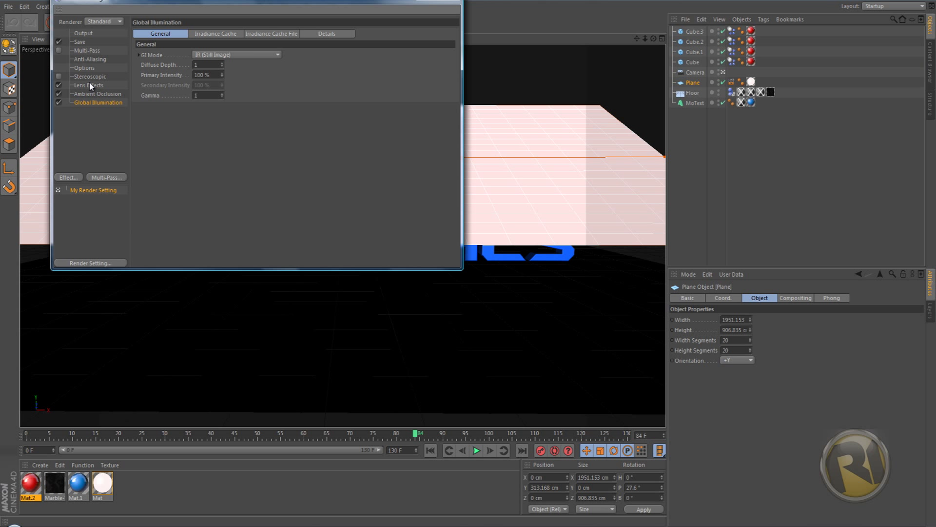
click(59, 76)
click(83, 34)
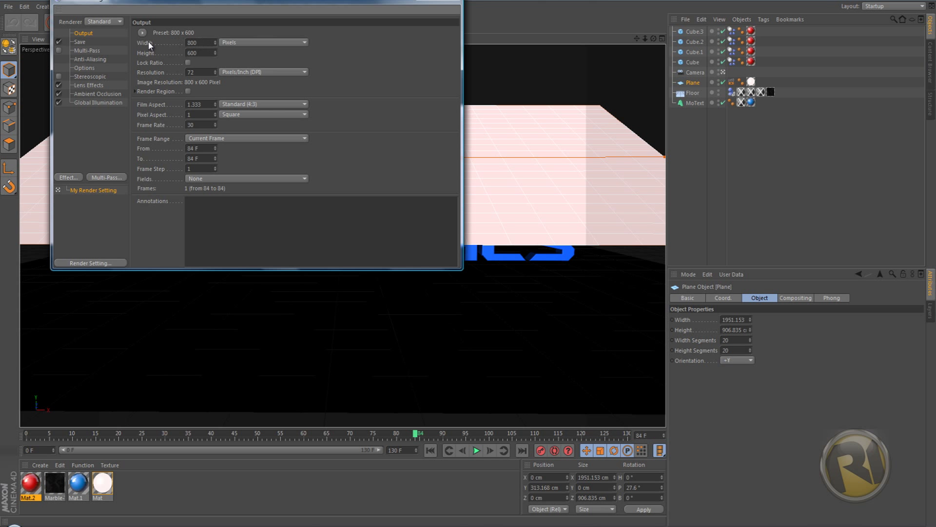
- Set the output resolution to 1280 width by 720 height pixels
double_click(203, 42)
text(1280)
key(Tab)
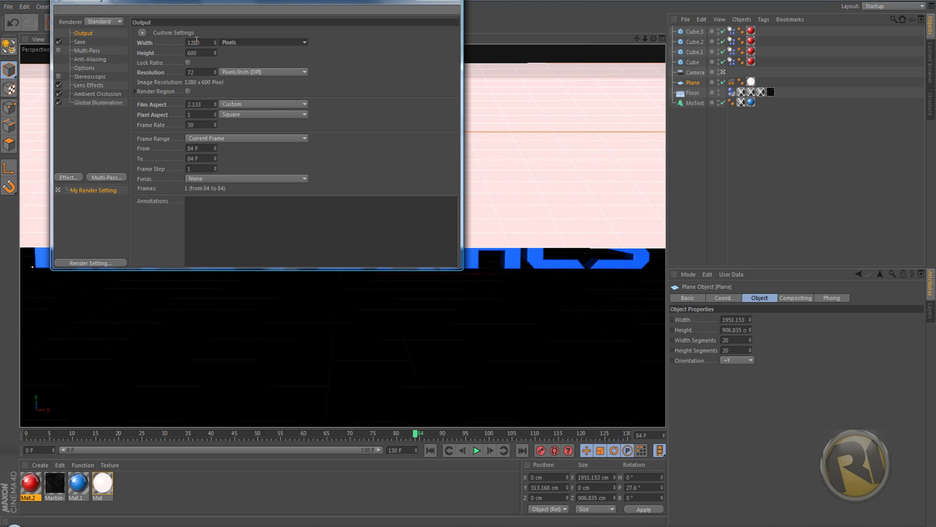
text(7)
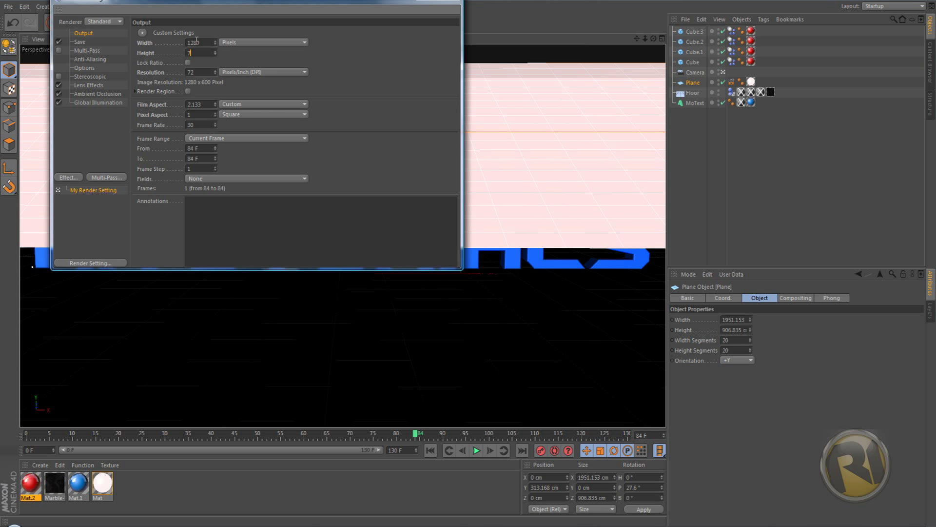
text(20)
key(Return)
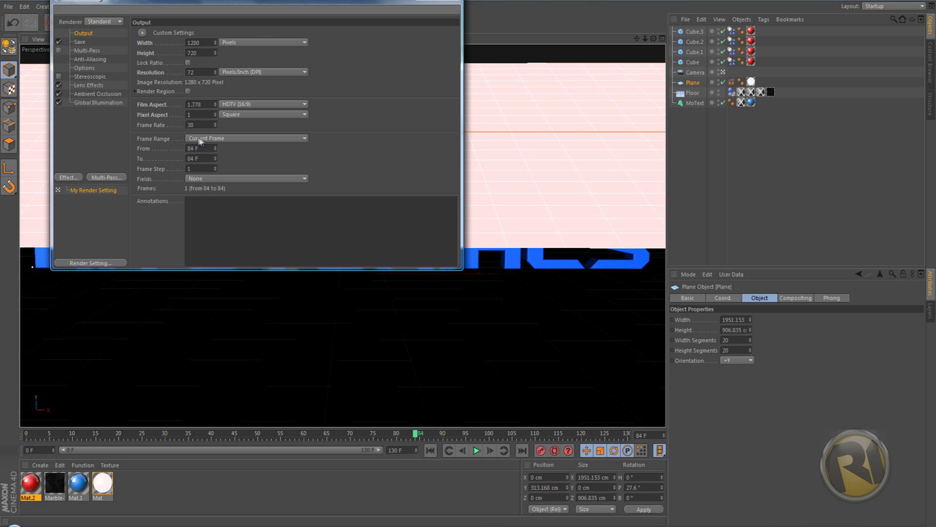
- Set the frame range to render frames 0 through 130 and show the Save page
click(205, 139)
click(204, 138)
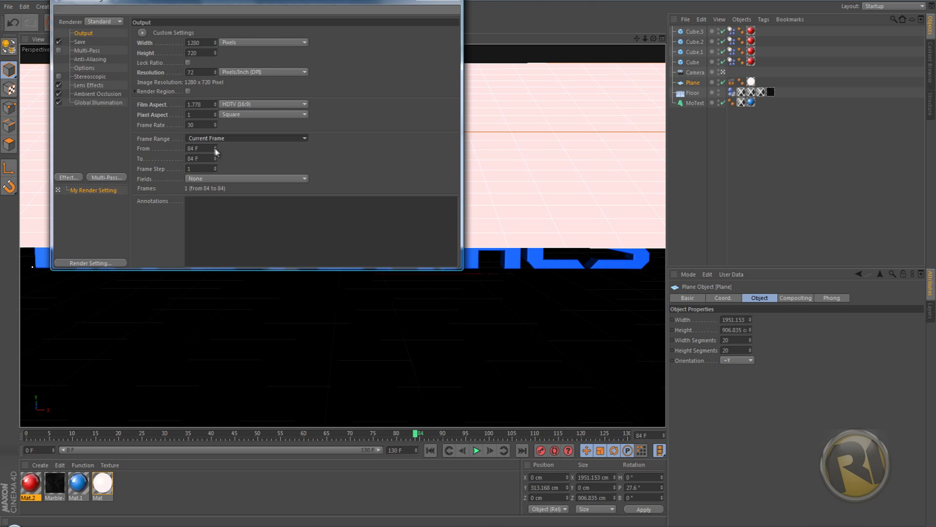
click(223, 138)
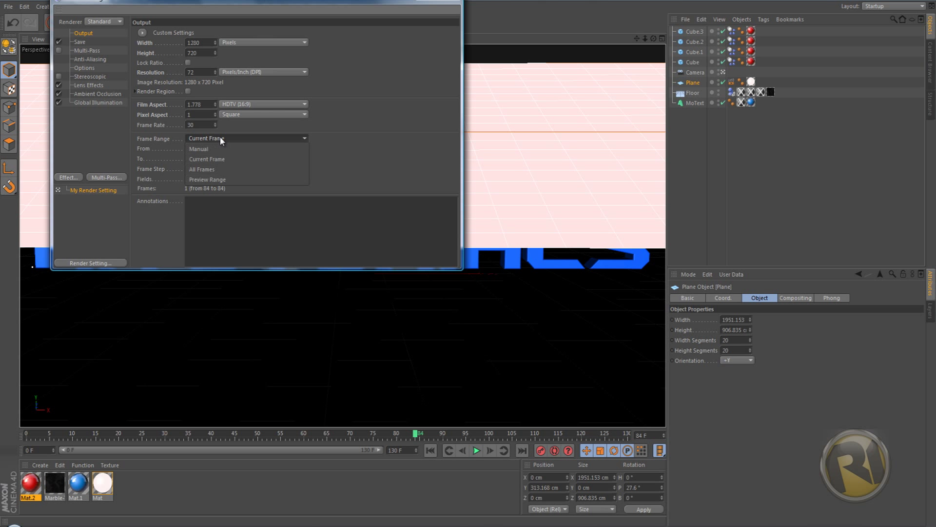
click(231, 169)
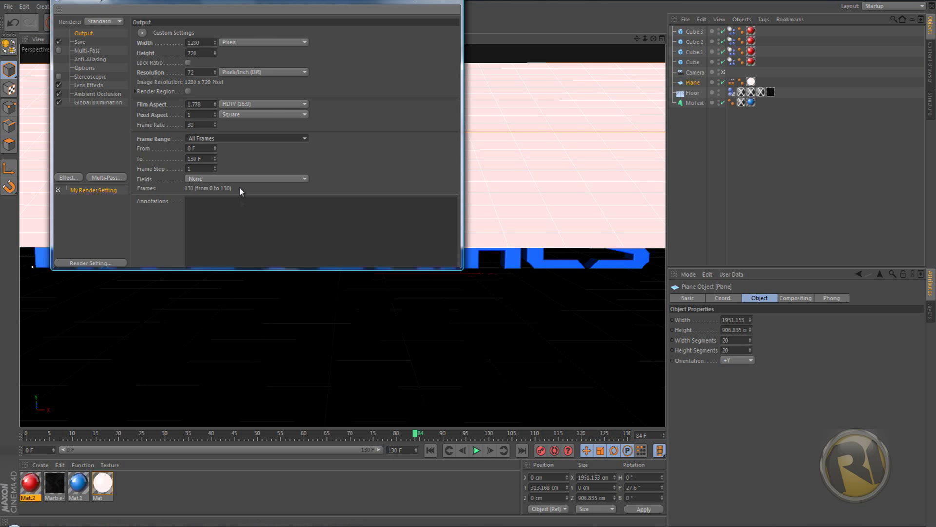
drag(215, 159, 215, 160)
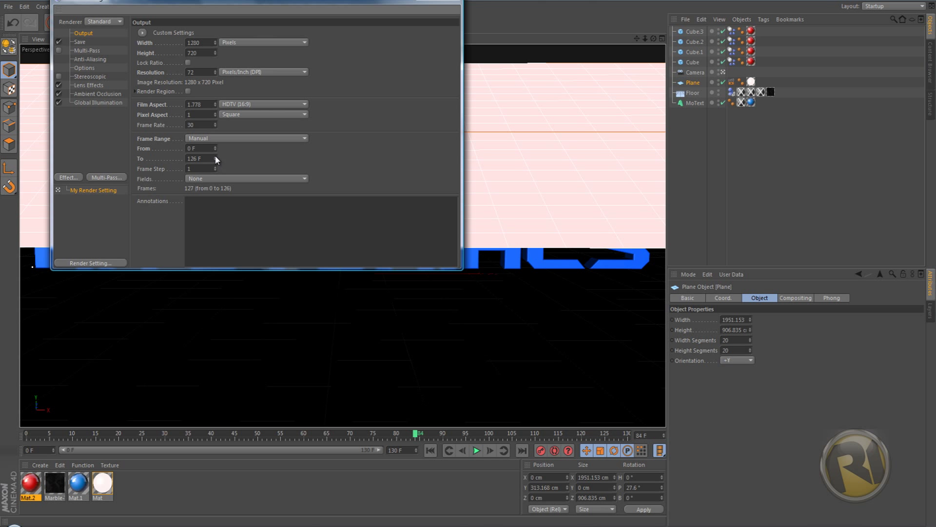
click(215, 157)
click(216, 156)
click(207, 138)
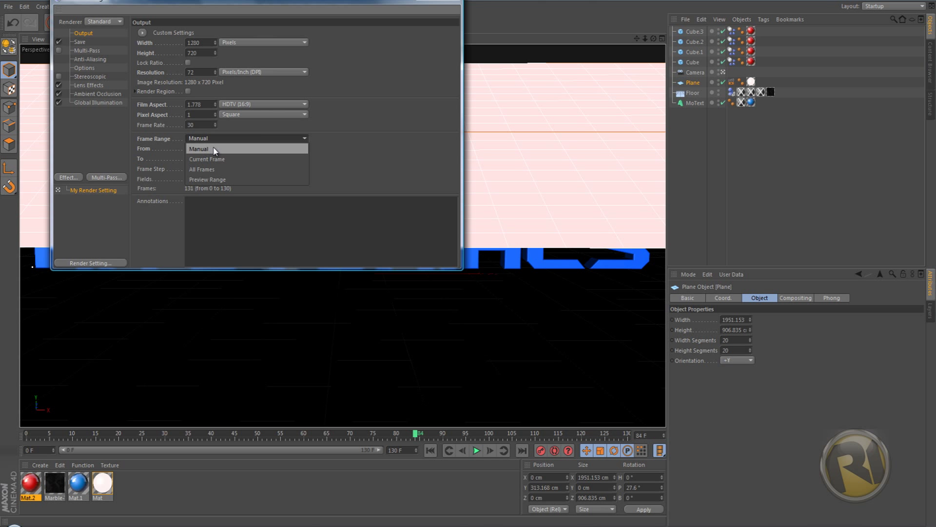
click(214, 149)
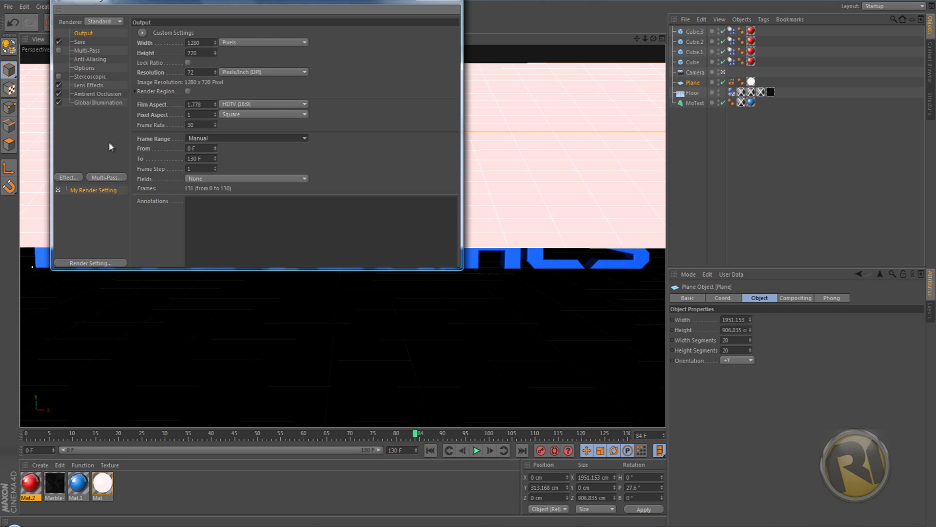
click(79, 42)
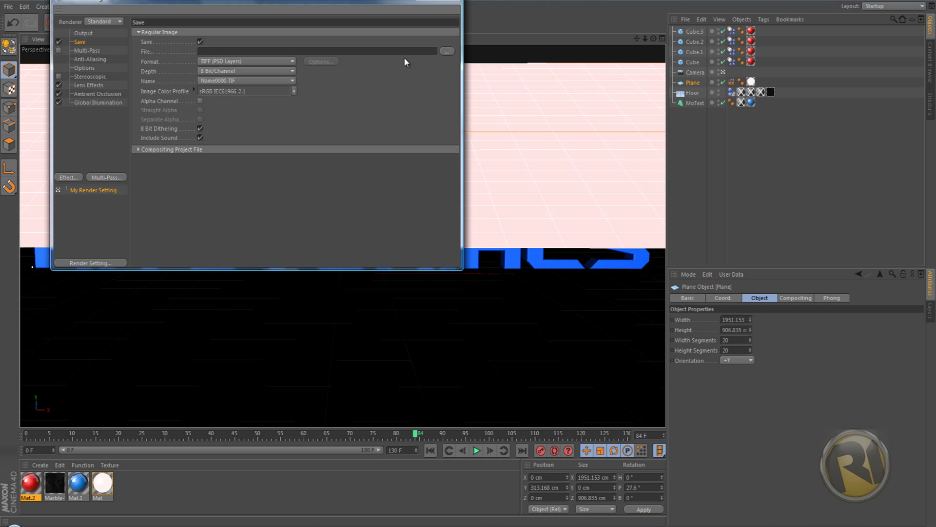
- Set the render output file to 'beginner guide' in the Desktop folder
click(445, 51)
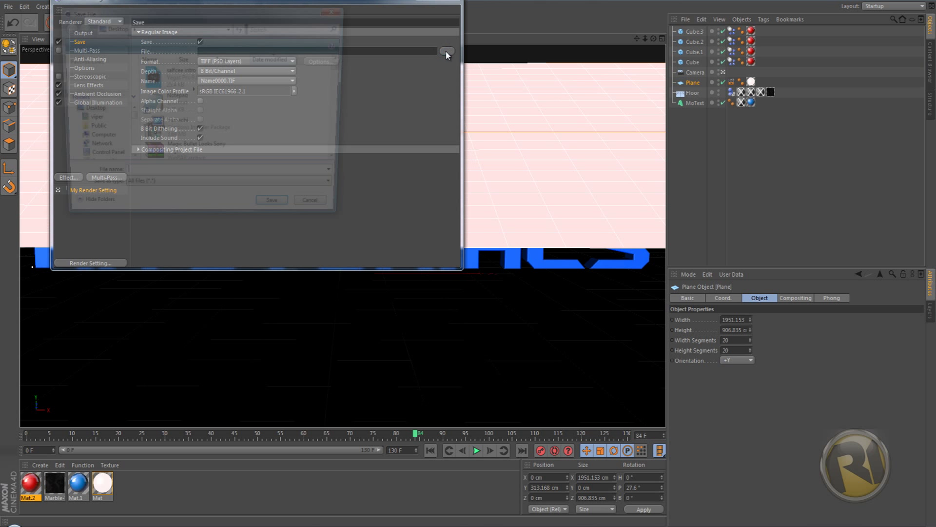
click(340, 4)
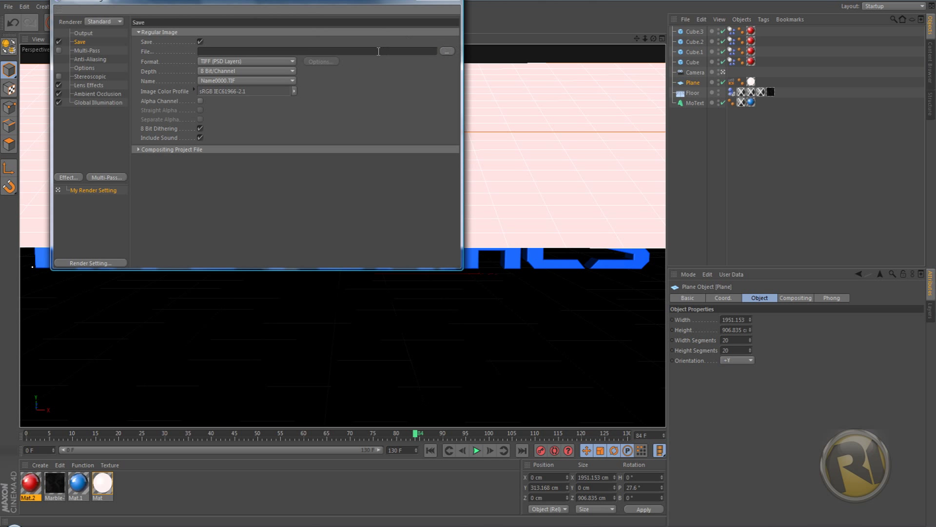
click(447, 50)
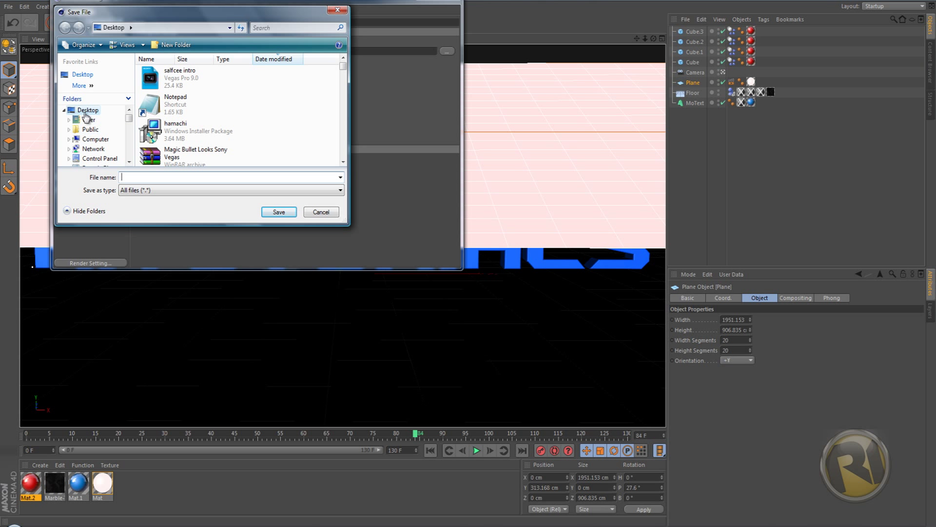
mouse_move(128, 119)
mouse_down()
mouse_move(129, 146)
mouse_move(126, 118)
mouse_up()
click(85, 111)
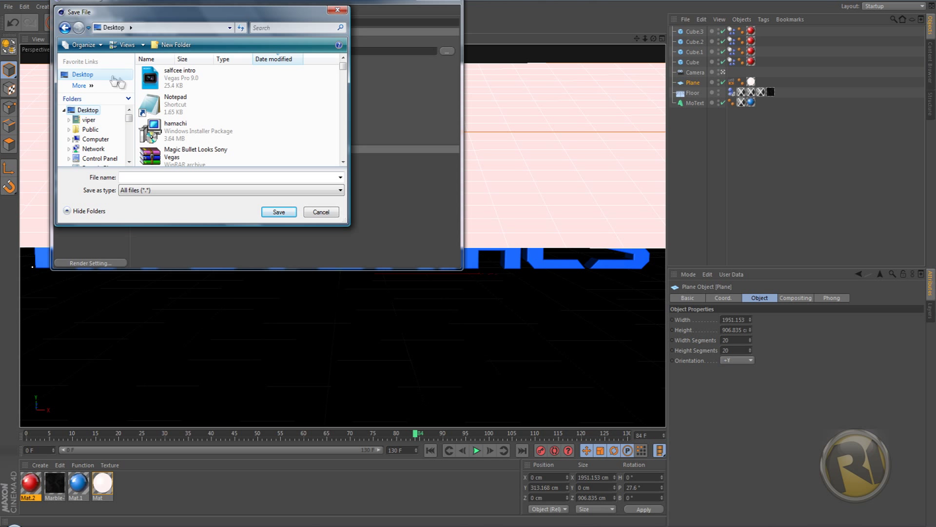
click(131, 176)
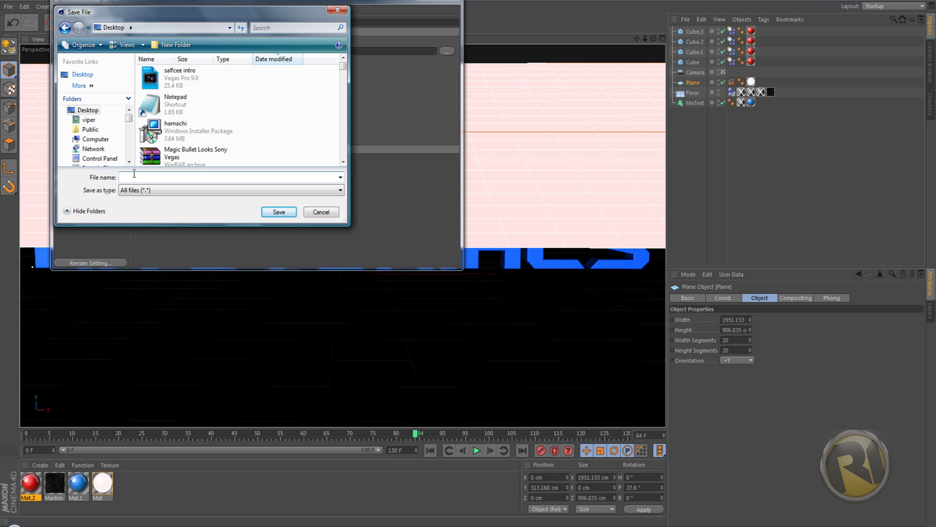
text(begi)
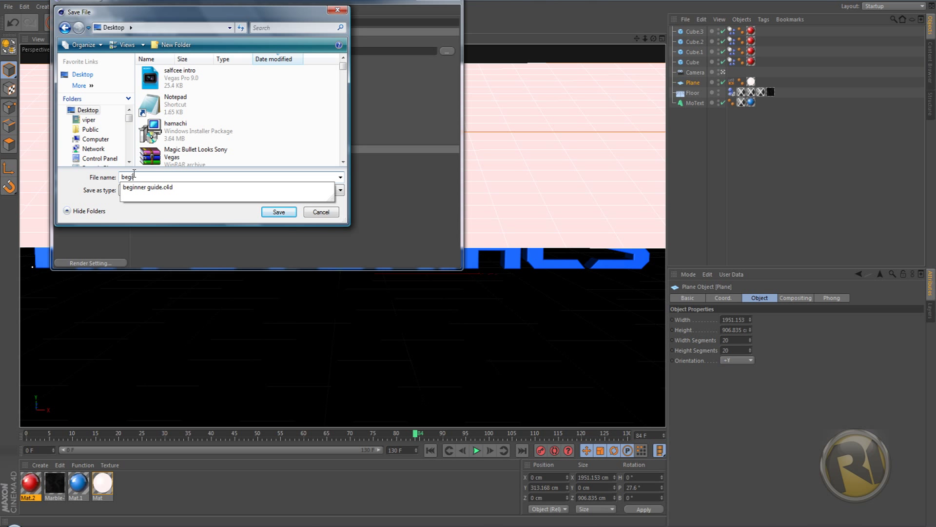
text(nner guide)
click(165, 216)
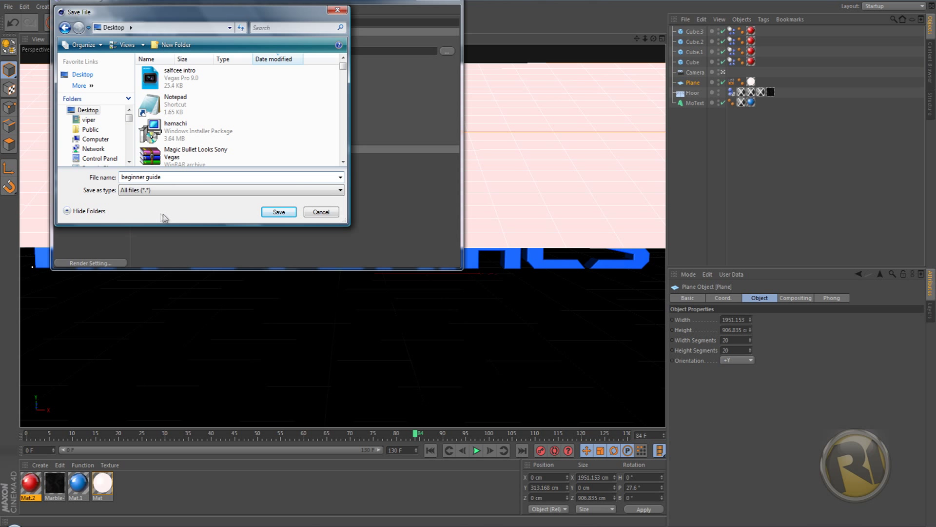
click(278, 212)
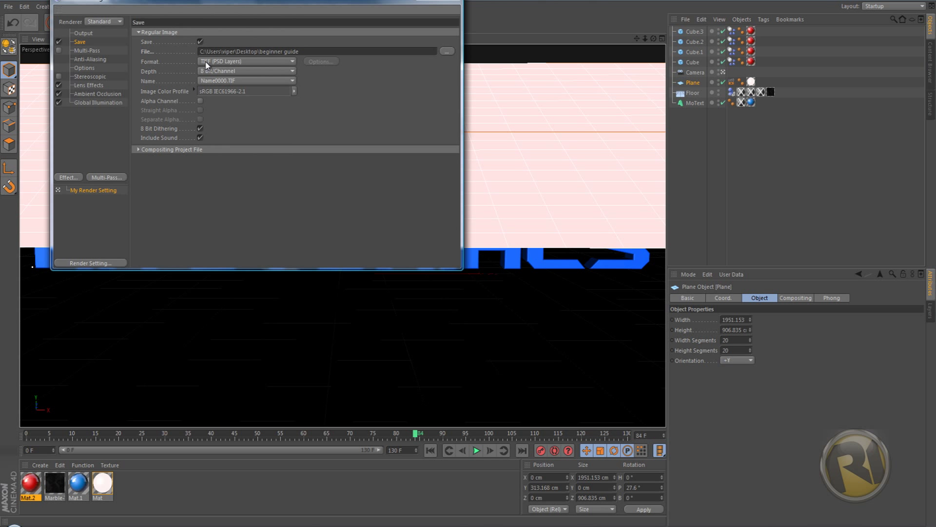
- Change the output format to QuickTime Movie and open its compression options
click(216, 63)
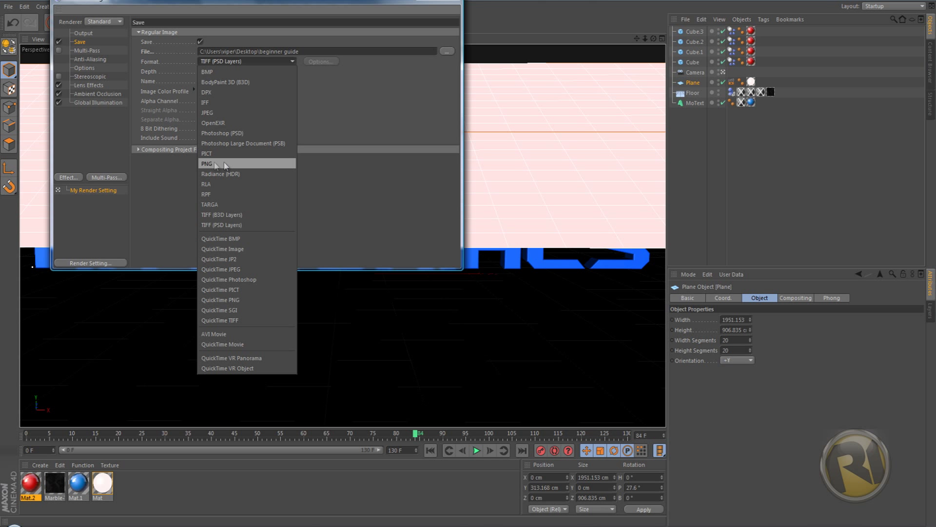
click(240, 344)
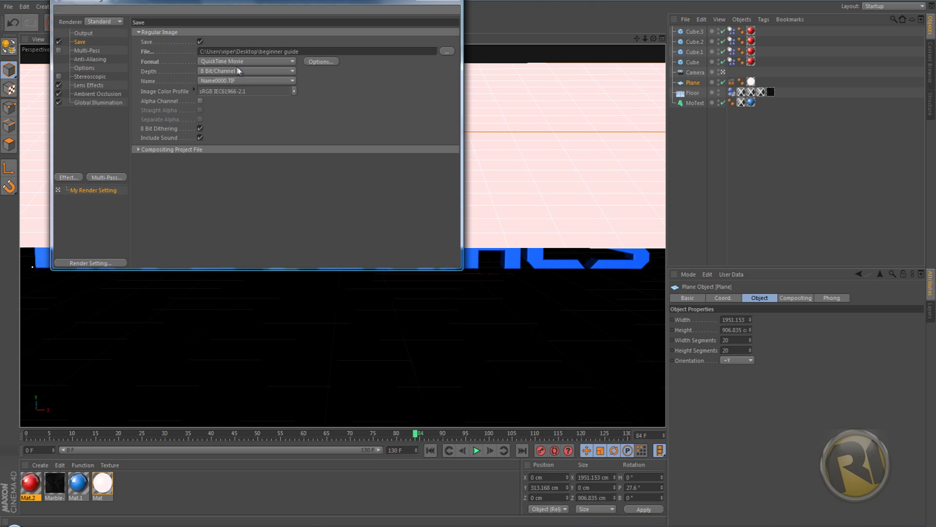
click(322, 62)
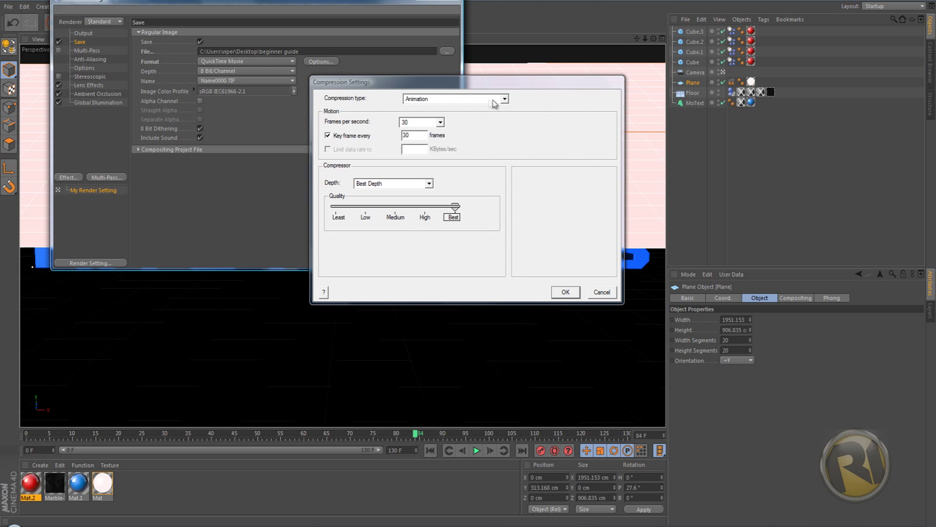
- Keep Animation compression at Best quality and confirm the Compression Settings
click(505, 99)
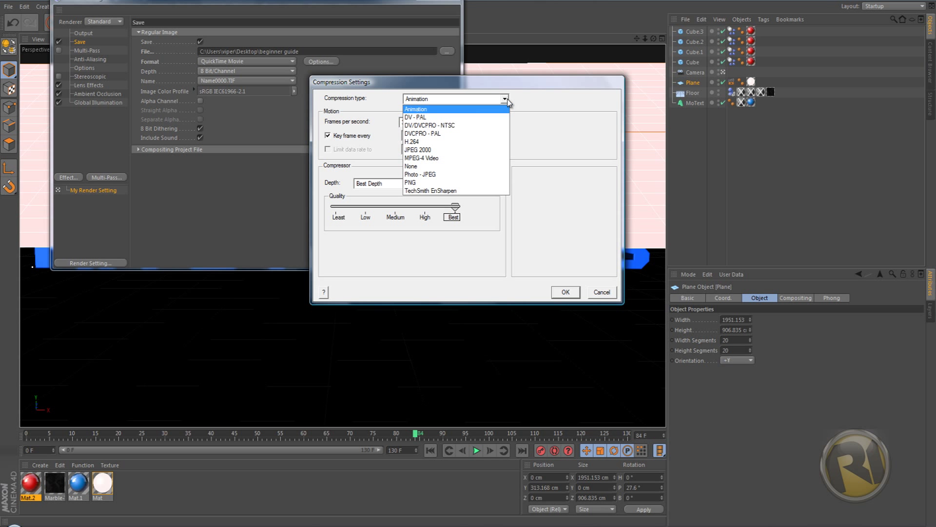
click(506, 100)
click(505, 99)
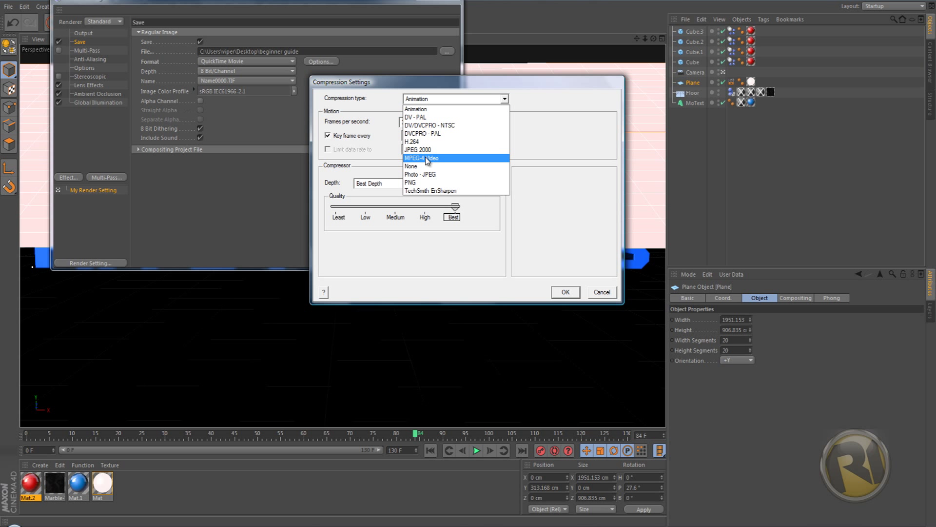
click(505, 99)
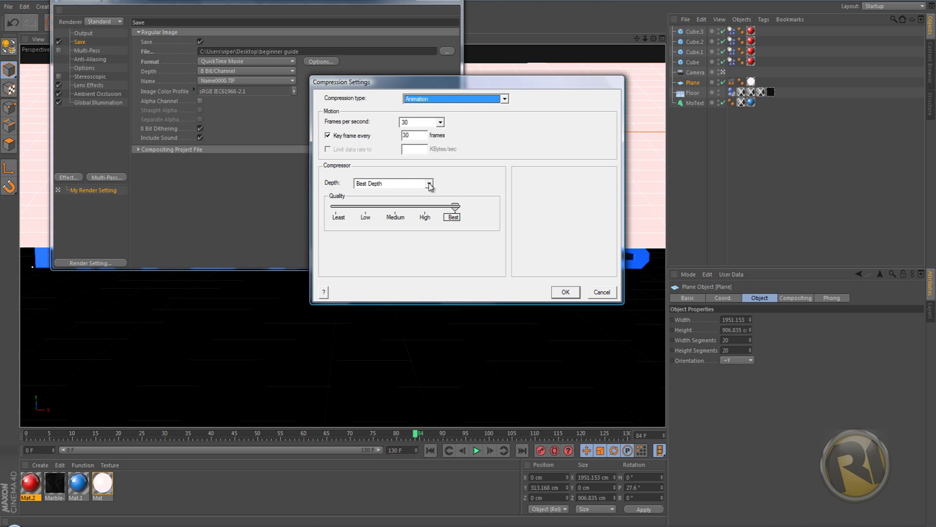
click(564, 291)
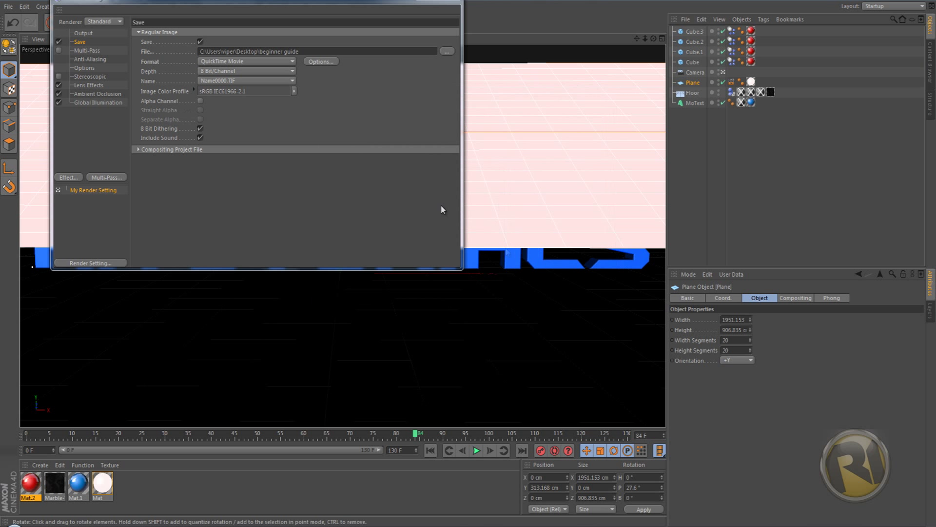
click(231, 62)
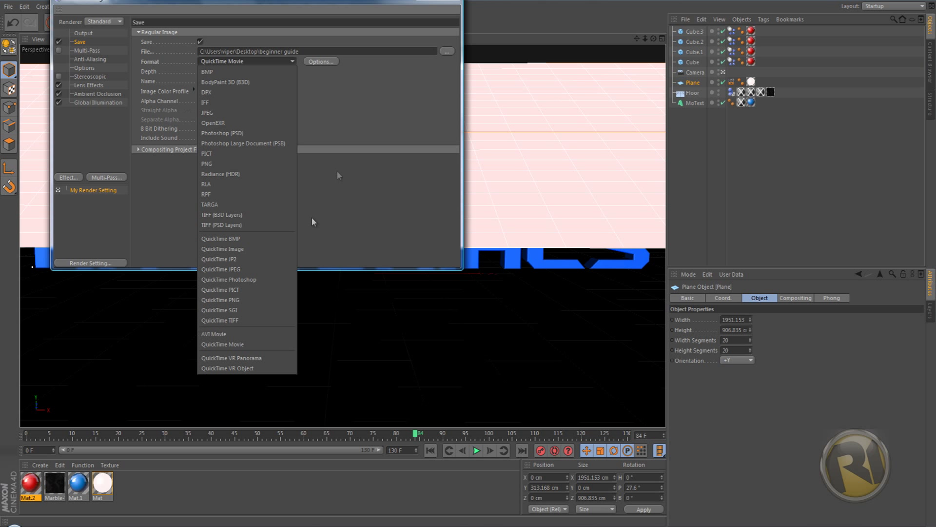
click(356, 115)
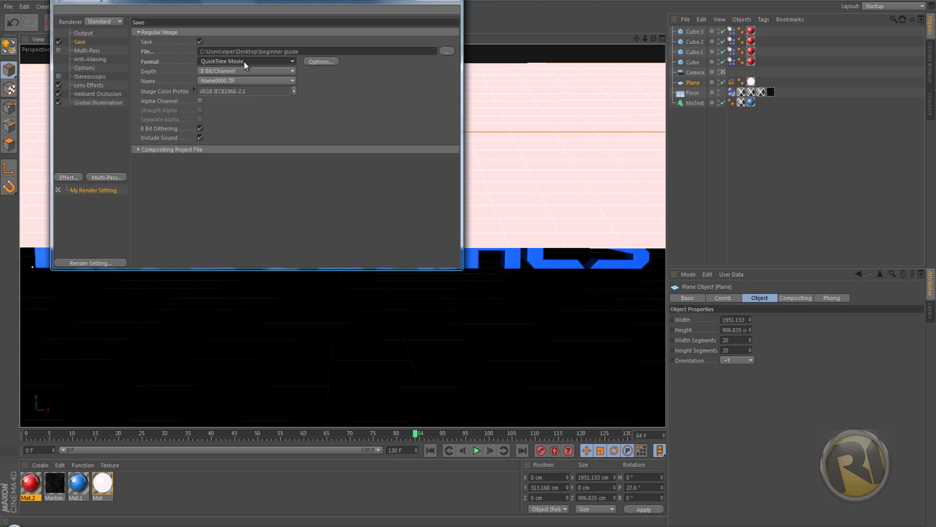
- Check Multi-Pass and the anti-aliasing modes, keeping Geometry, and display the Options page
click(90, 51)
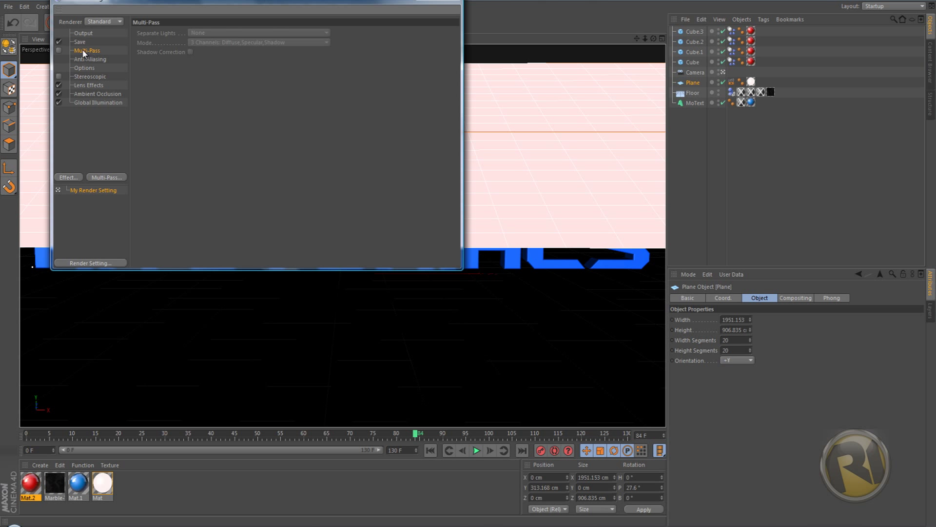
click(87, 59)
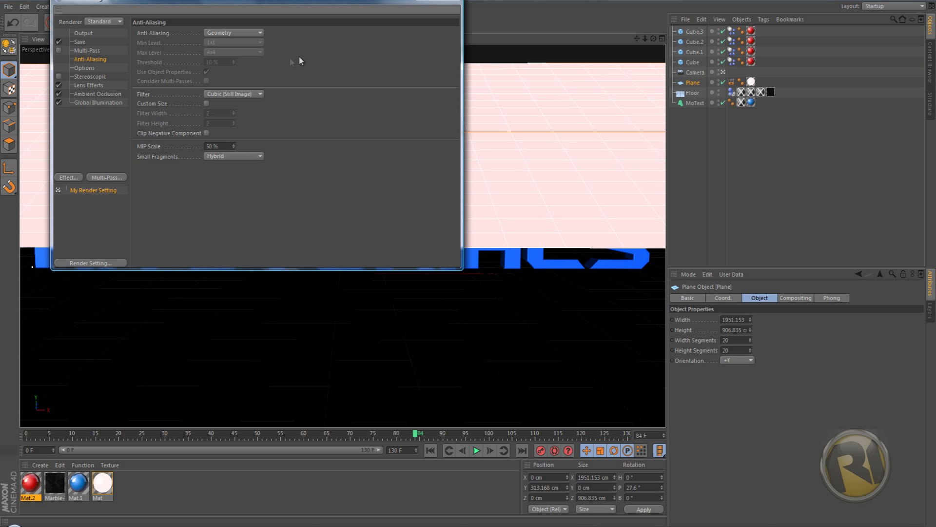
click(242, 32)
click(242, 32)
click(241, 32)
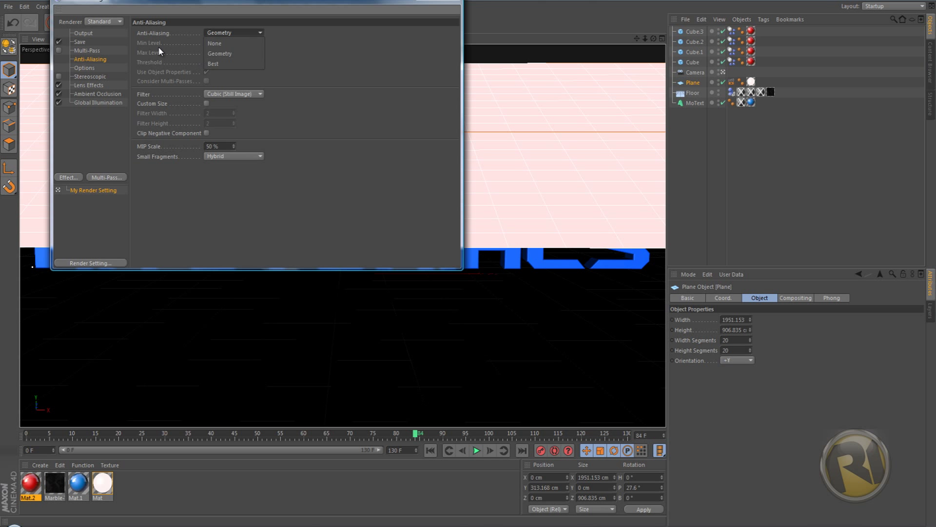
click(321, 71)
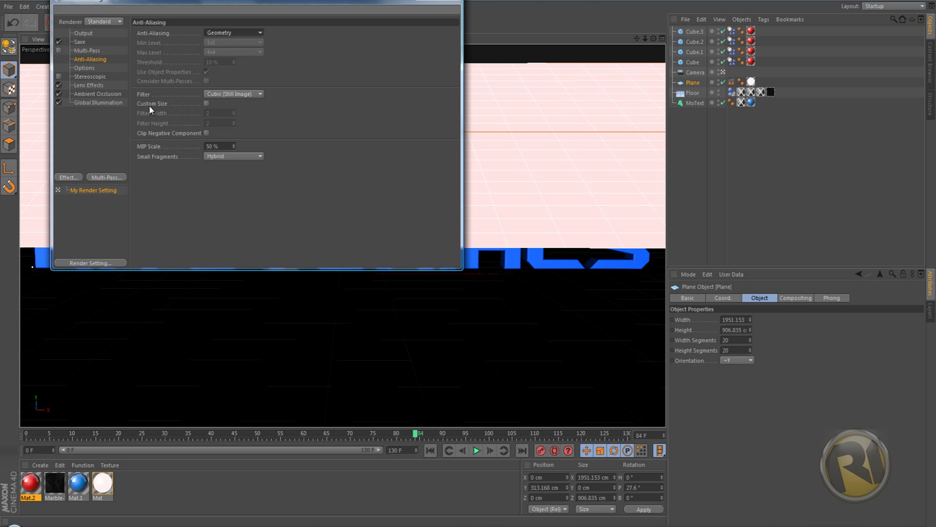
click(85, 69)
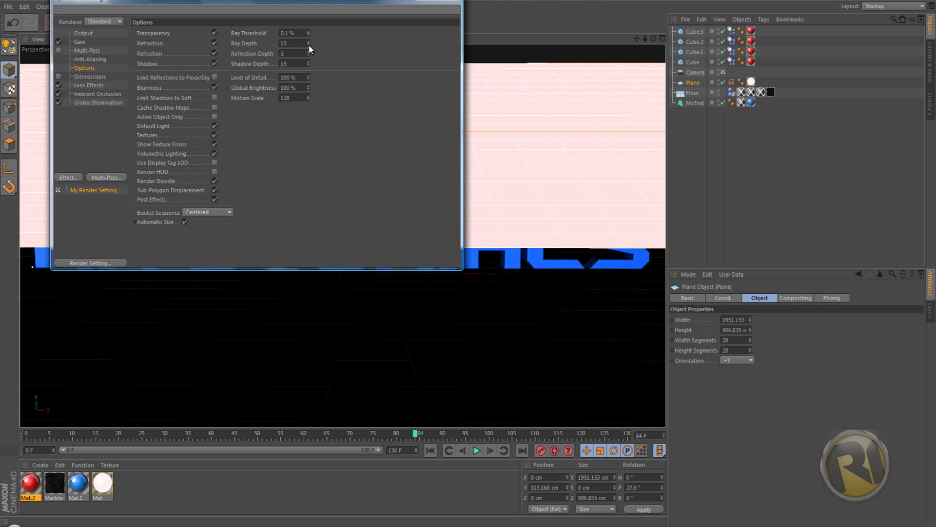
- Set both Ray Depth and Shadow Depth to 6
click(243, 43)
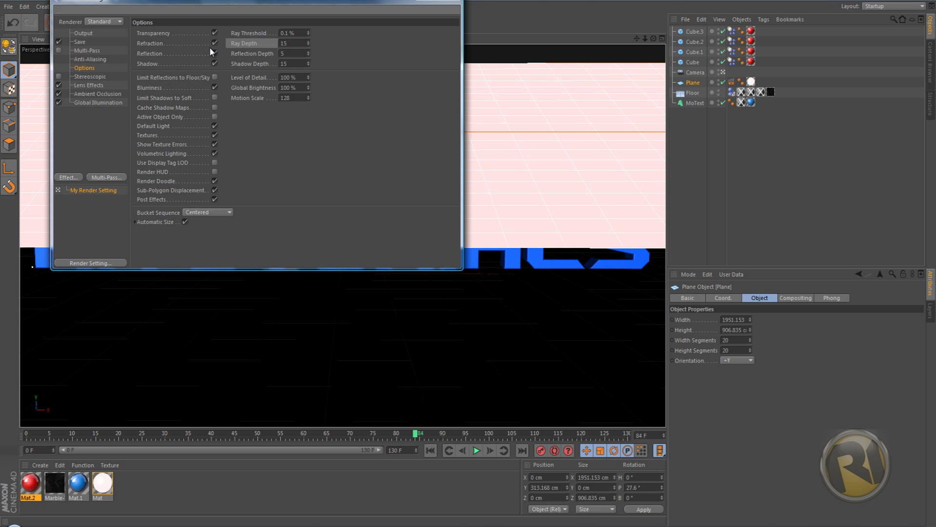
double_click(293, 43)
text(6)
double_click(294, 62)
text(6)
key(Return)
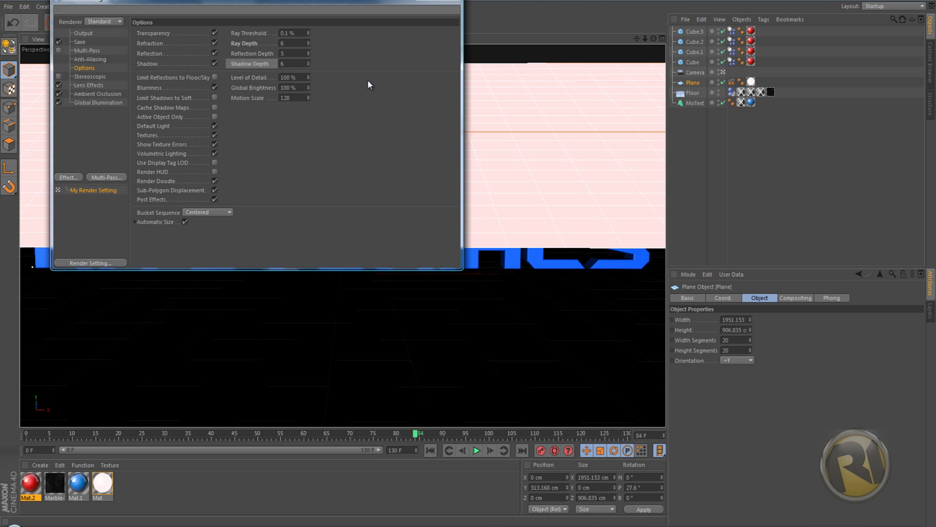
- Review the irradiance cache, leaving samples and density at Low, and close Render Settings
click(91, 86)
click(88, 94)
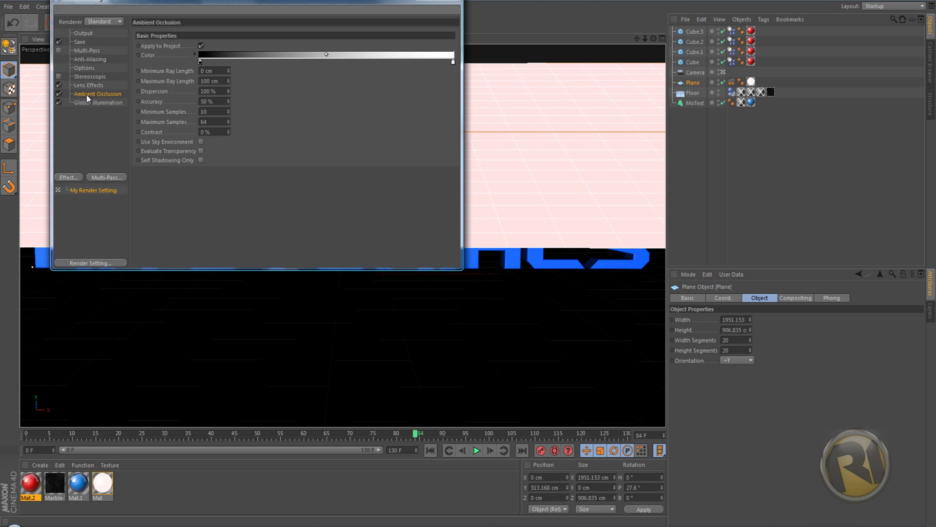
click(92, 101)
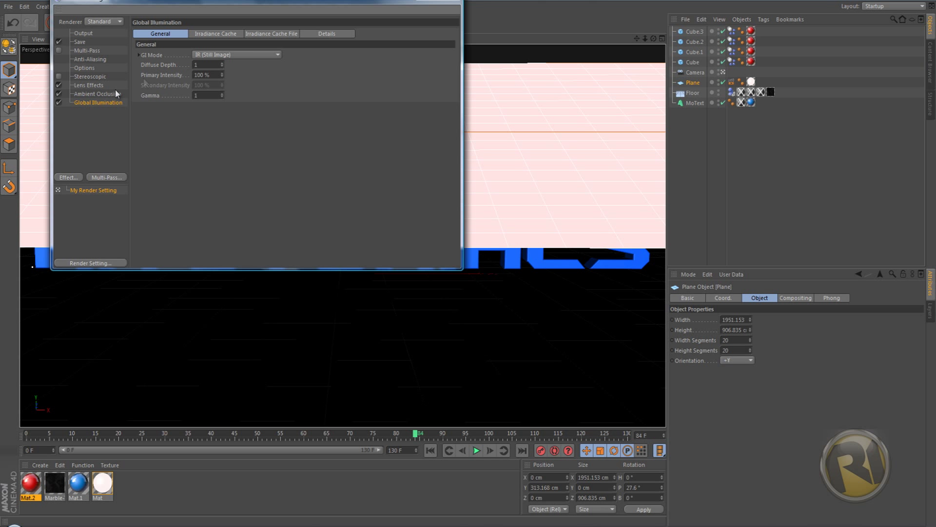
click(208, 34)
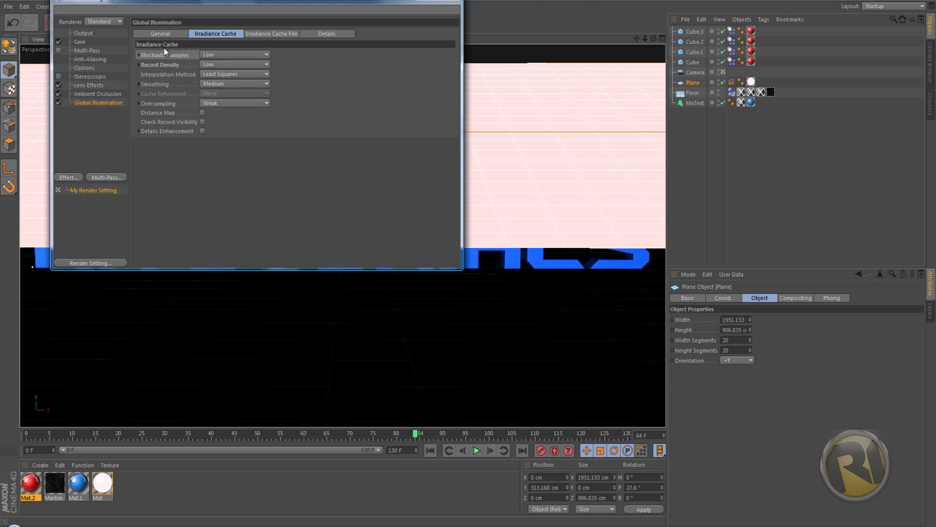
click(232, 54)
click(217, 64)
click(219, 67)
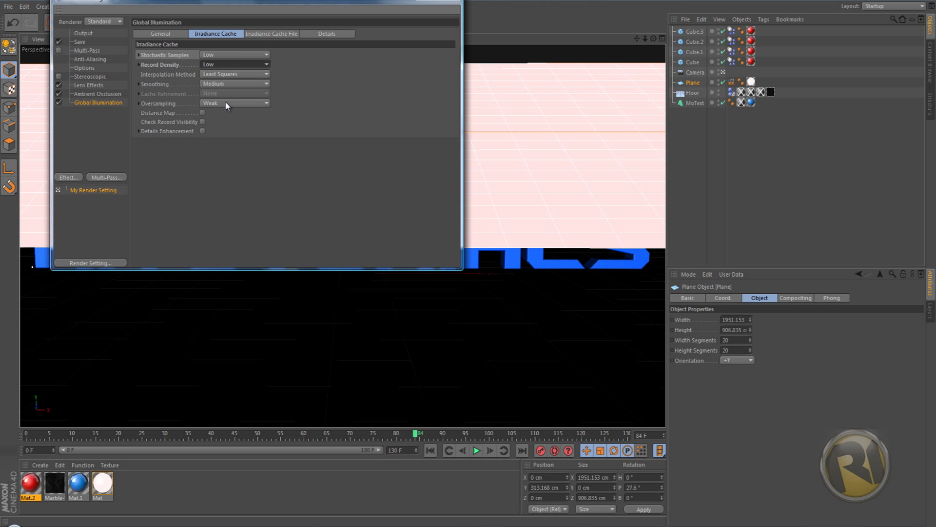
click(211, 55)
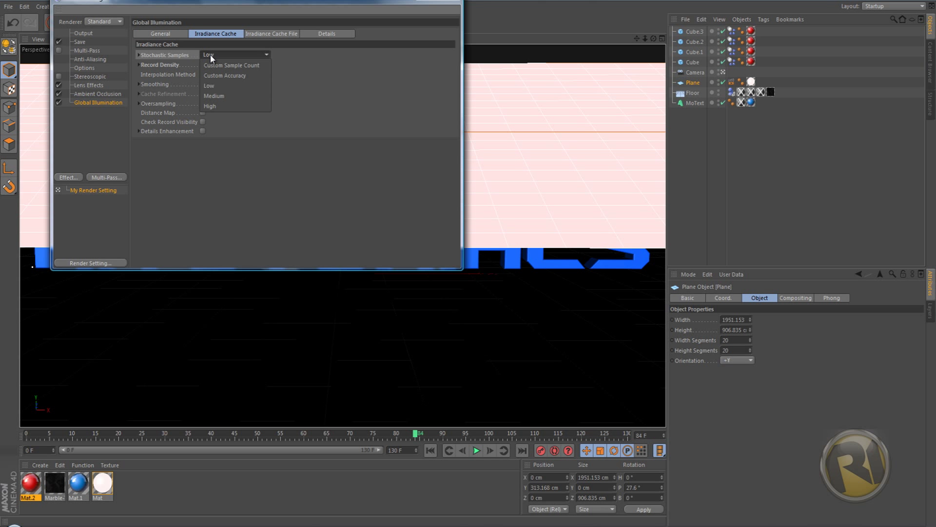
click(211, 56)
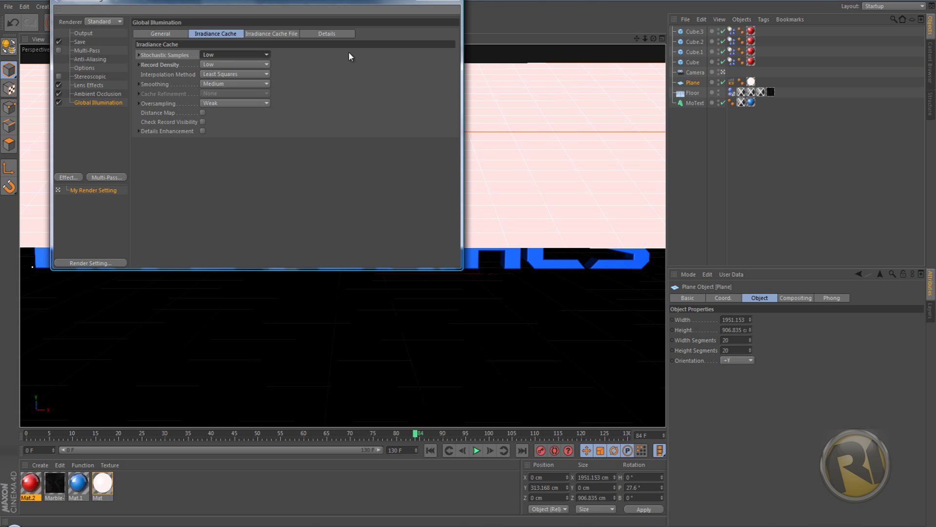
click(454, 2)
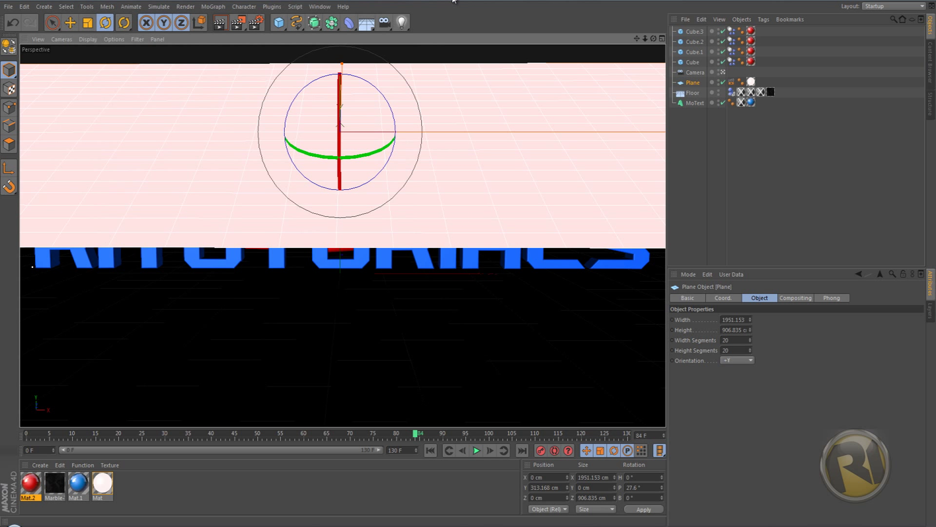
- Open the Save page of Render Settings and browse for the output file's location
click(258, 24)
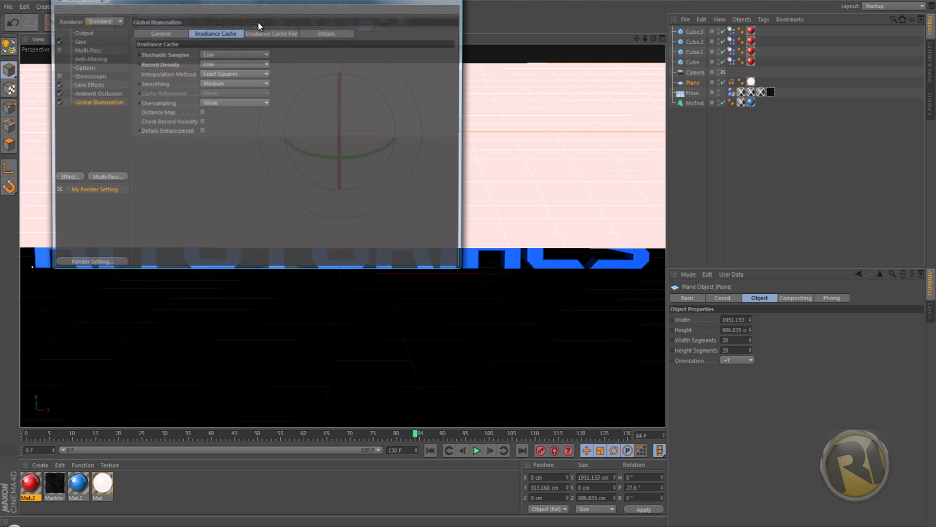
click(81, 42)
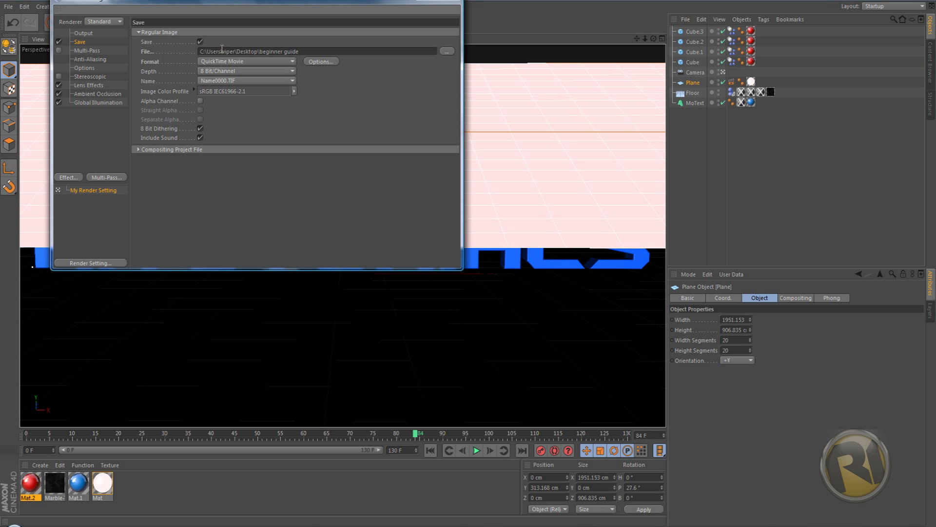
click(447, 51)
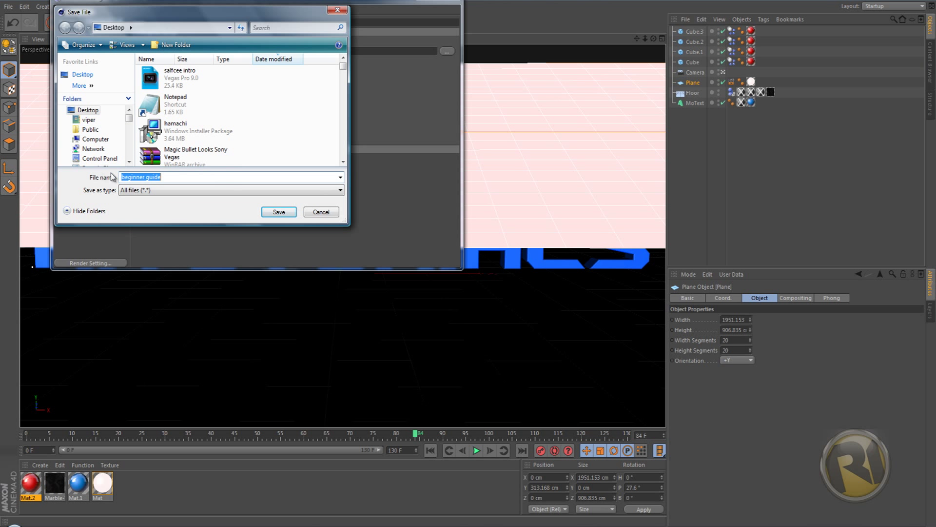
- Save the render output as 'beginner guide' on the Desktop and close Render Settings
click(279, 212)
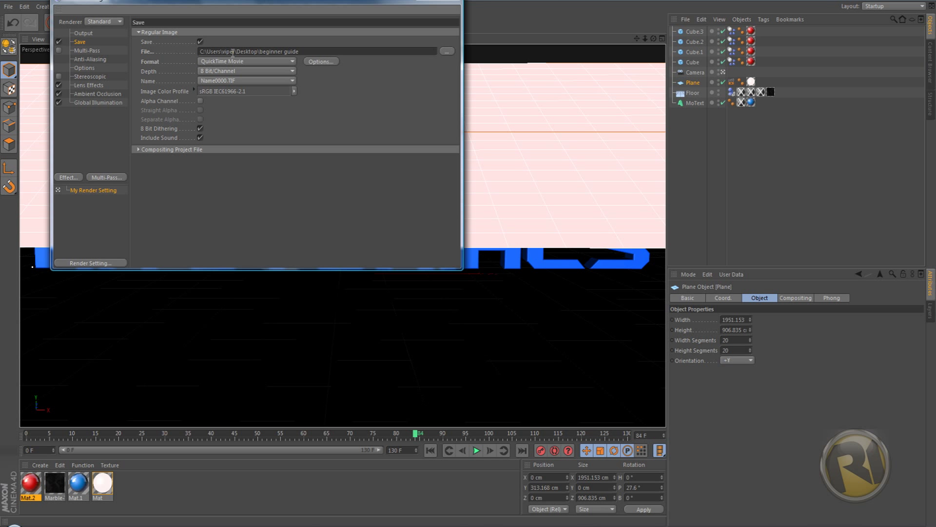
click(455, 3)
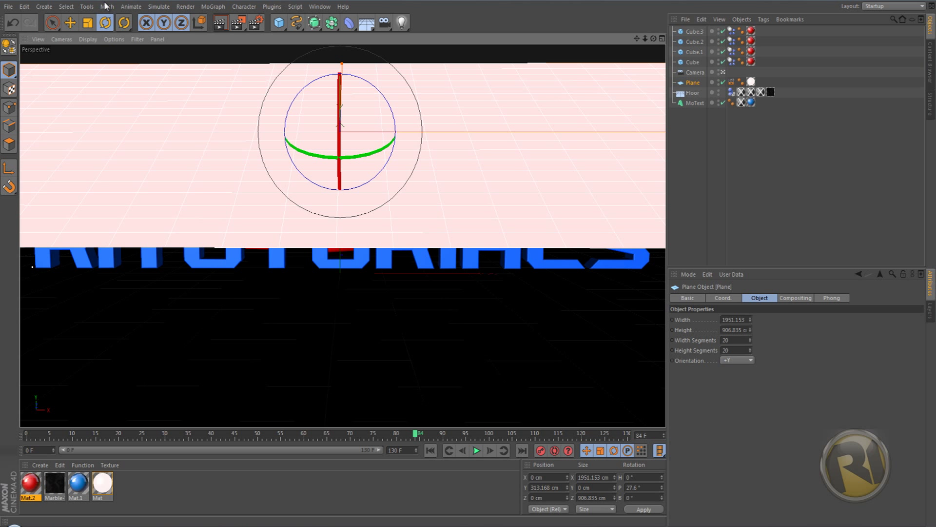
- Render to the Picture Viewer, stop and restart it, and overwrite beginner guide.mov
click(237, 25)
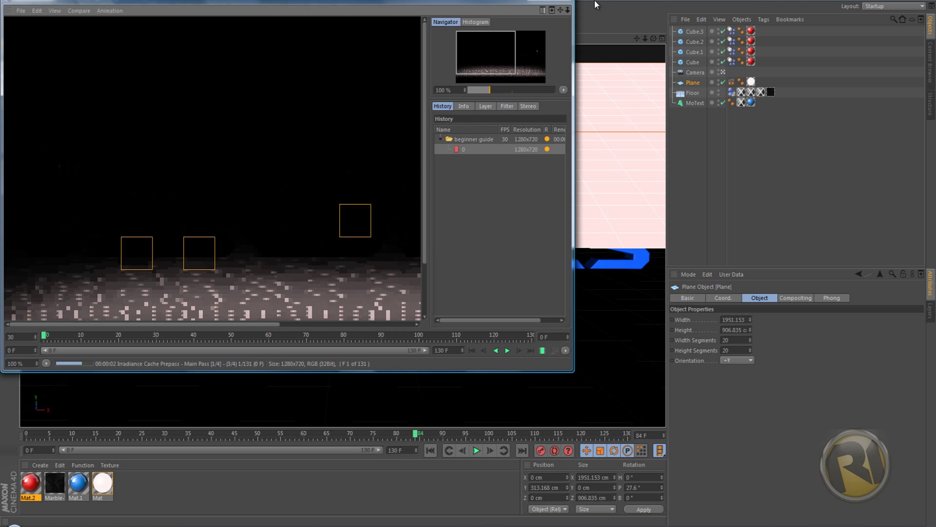
click(561, 1)
click(486, 295)
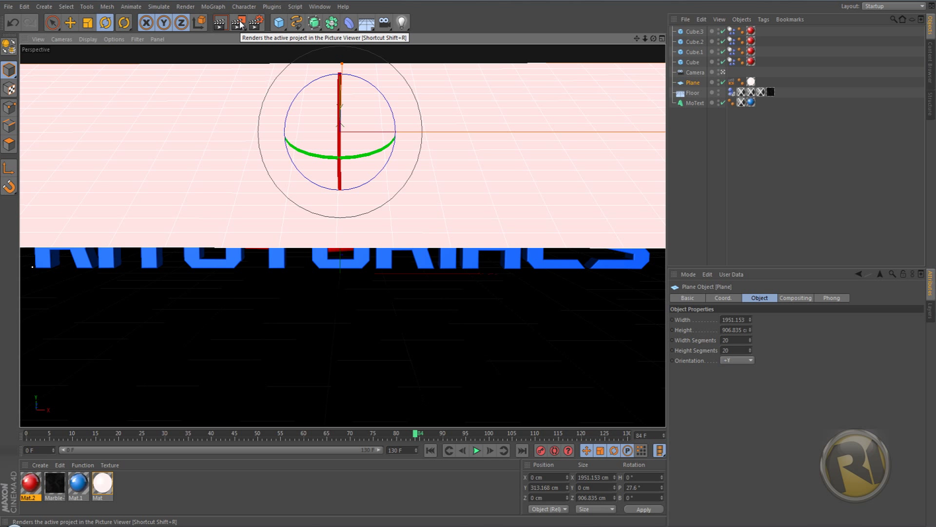
click(240, 23)
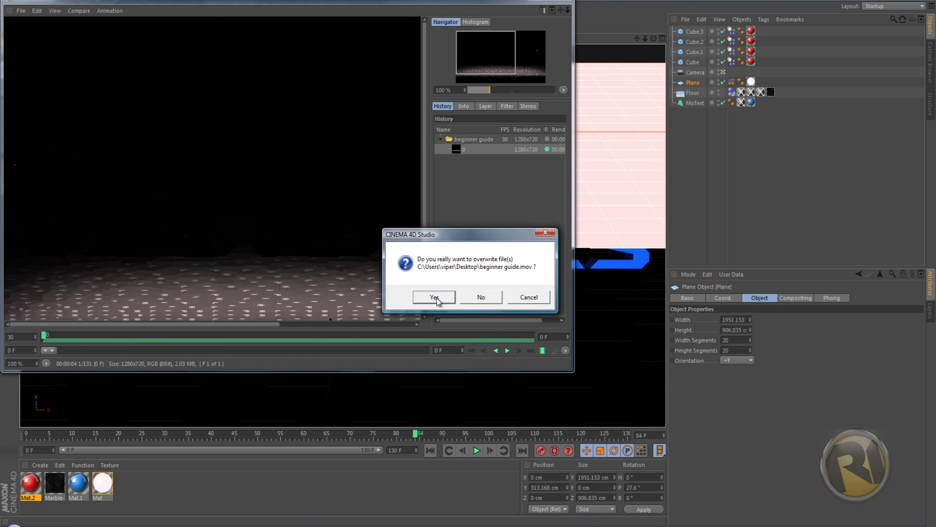
click(435, 297)
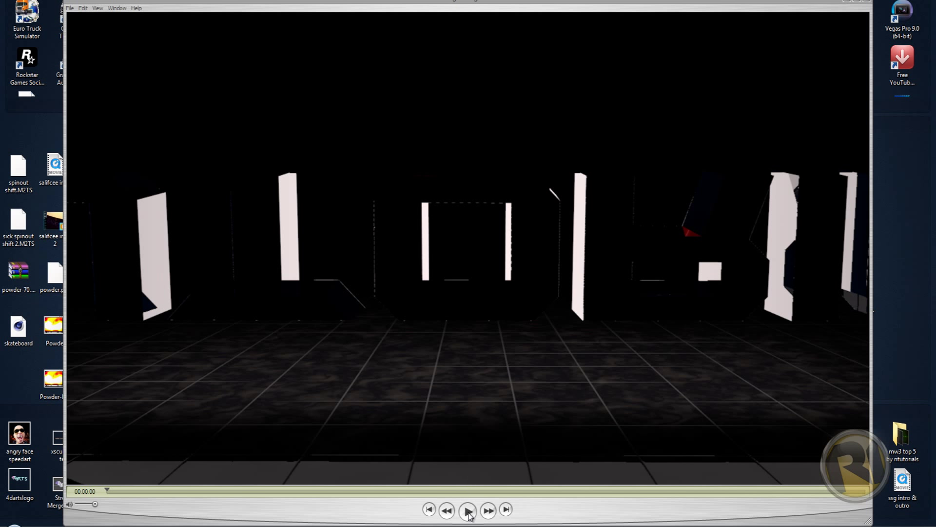
- Play, pause and resume the RITUTORIALS movie in QuickTime Player, then return to Cinema 4D
click(467, 511)
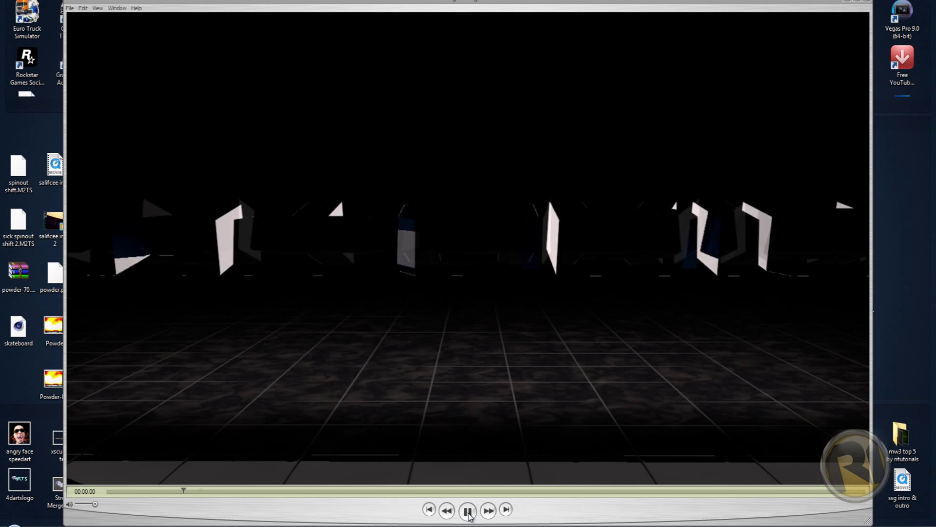
click(468, 512)
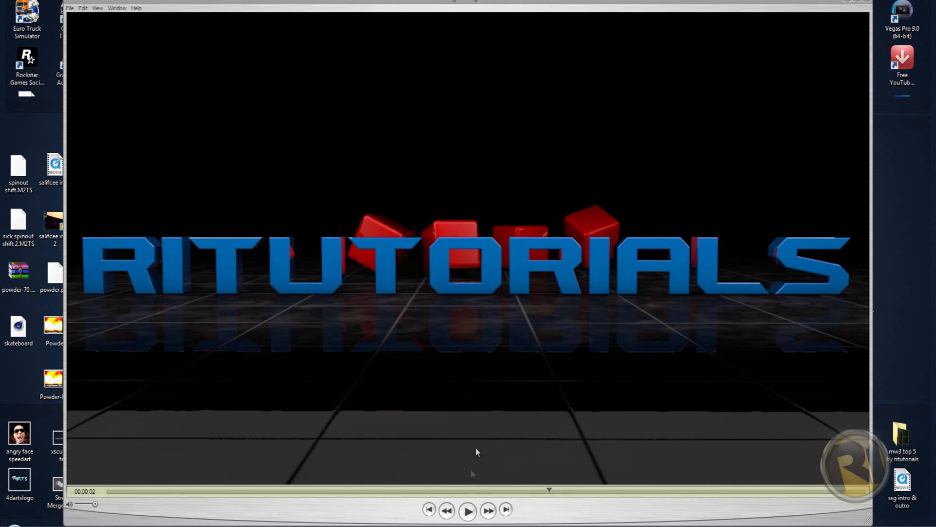
click(468, 511)
click(468, 511)
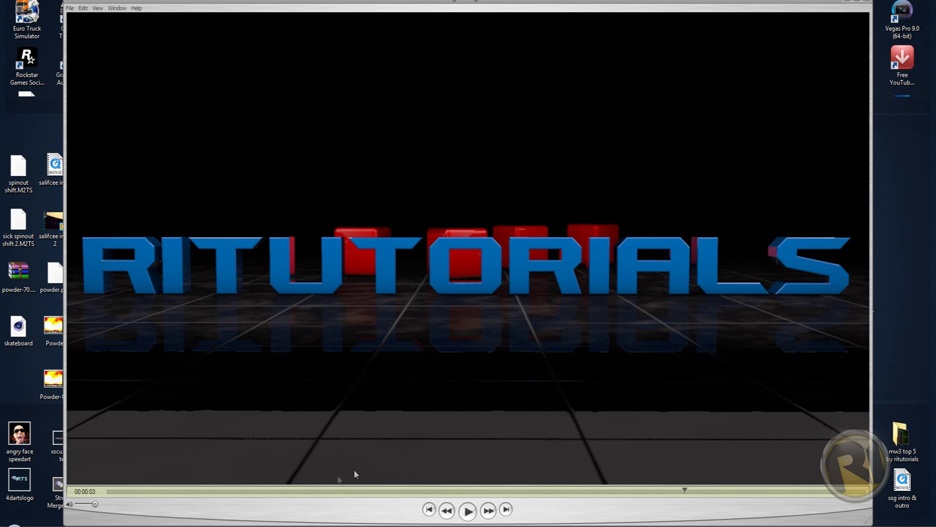
click(290, 521)
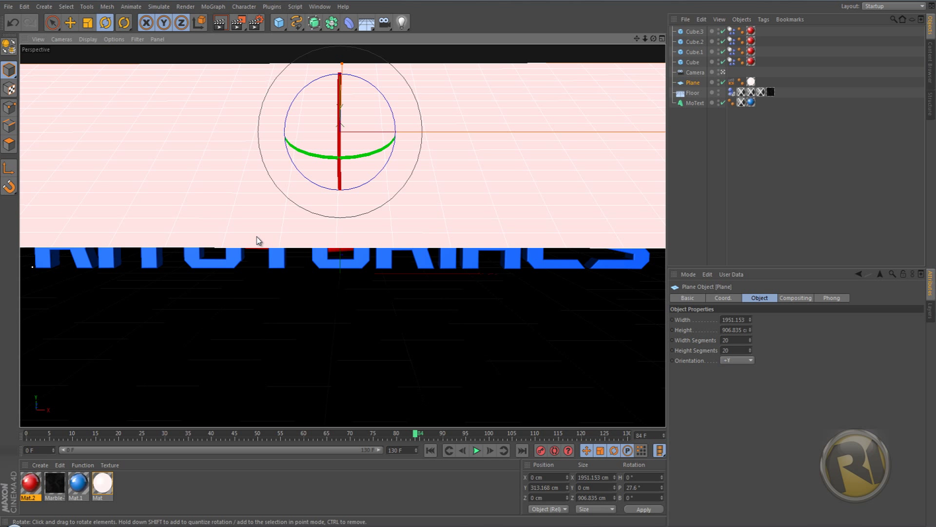
- Switch the render Save format to PNG with Alpha Channel enabled, then review the Output page
click(255, 24)
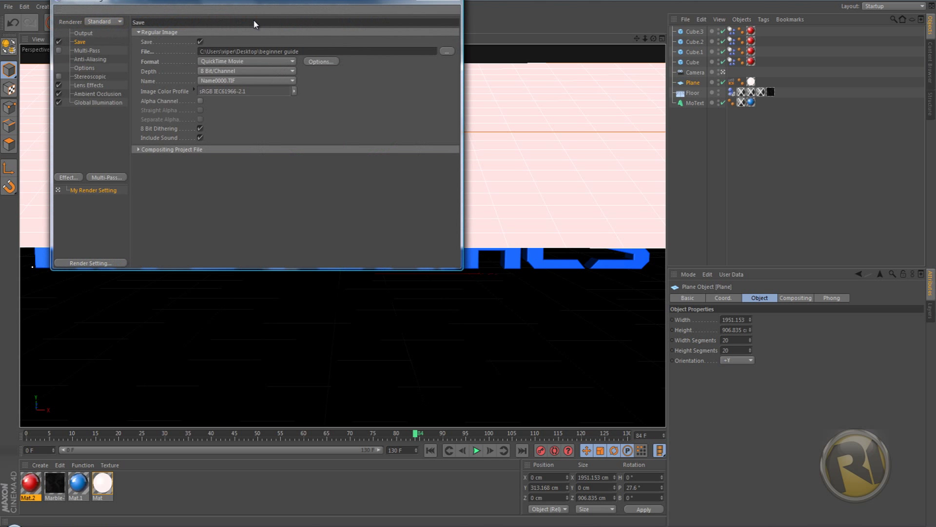
click(83, 33)
click(81, 42)
click(200, 101)
click(216, 62)
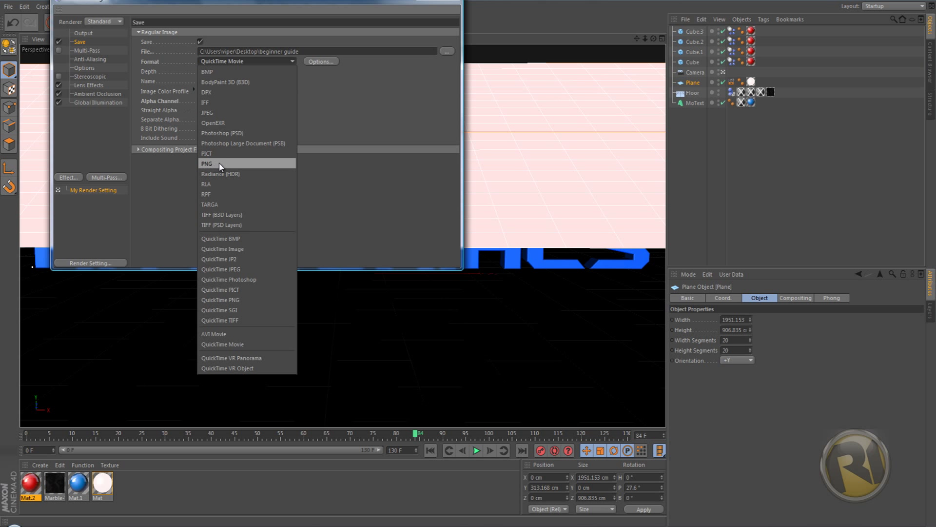
click(207, 165)
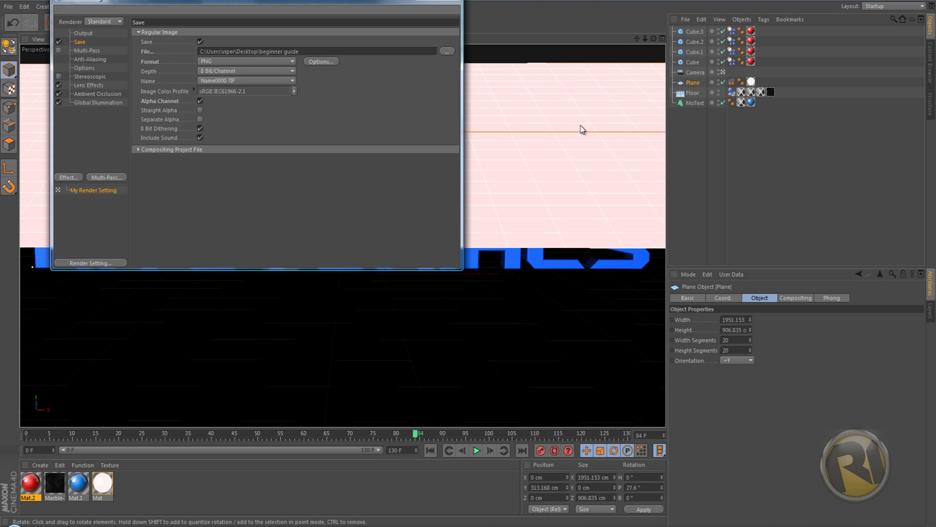
click(87, 50)
click(82, 33)
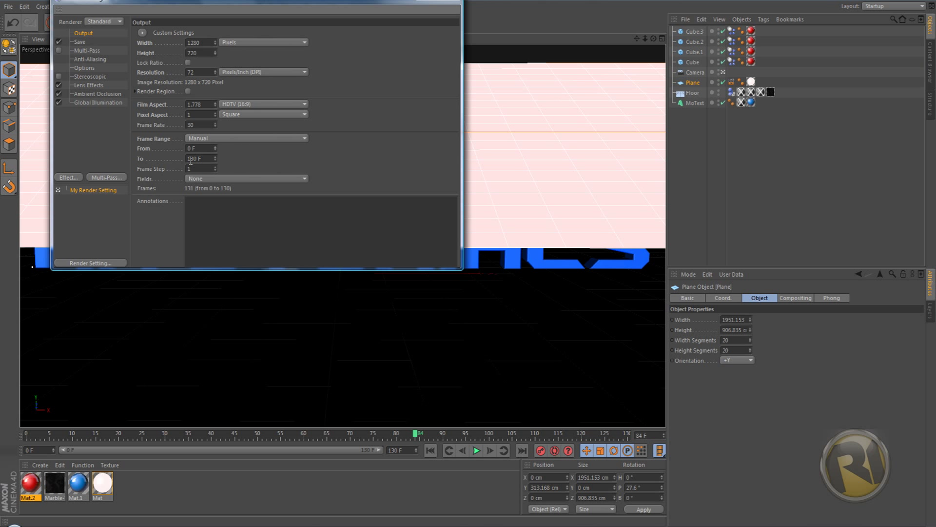
- Set Frame Range to Current Frame at frame 70 and close Render Settings
click(80, 42)
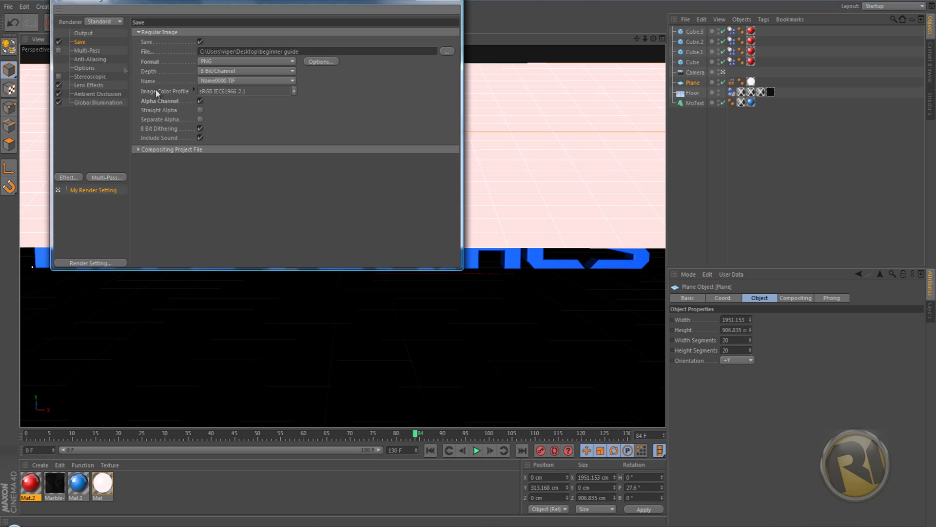
click(84, 35)
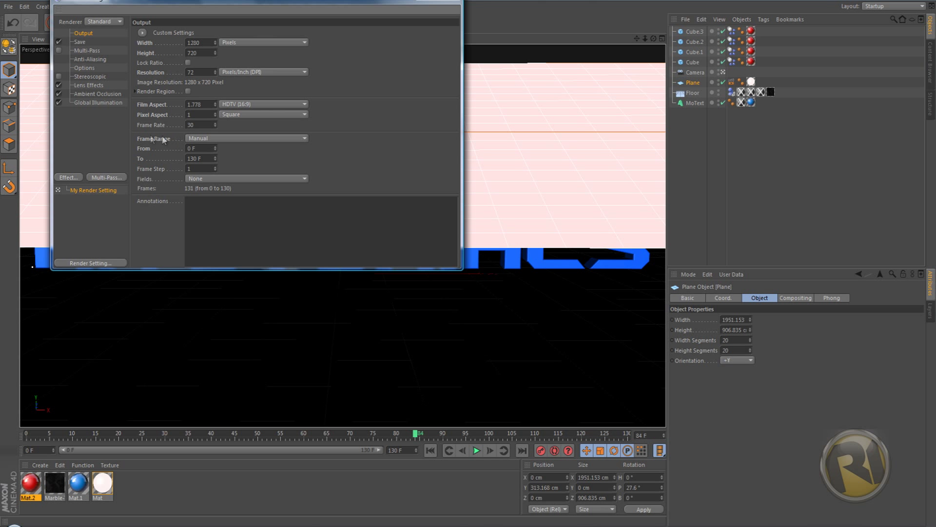
click(203, 138)
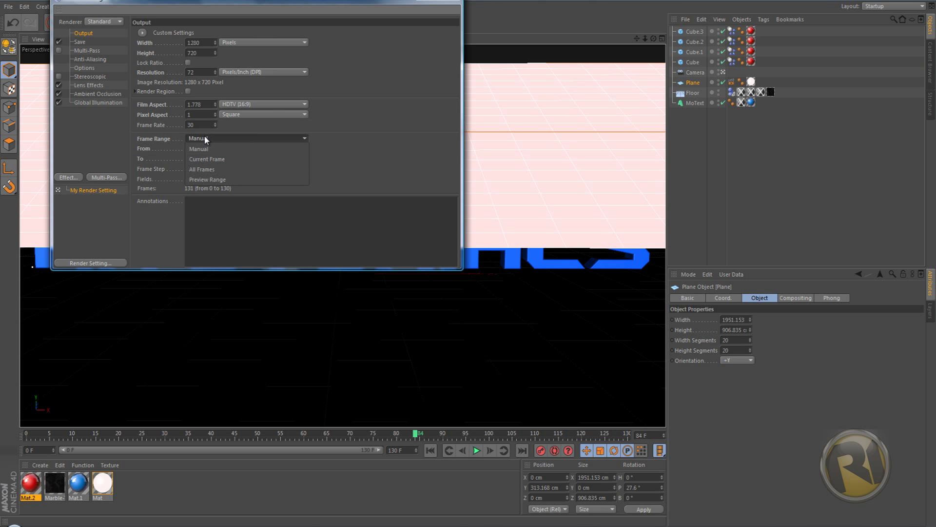
click(227, 158)
drag(421, 437, 352, 384)
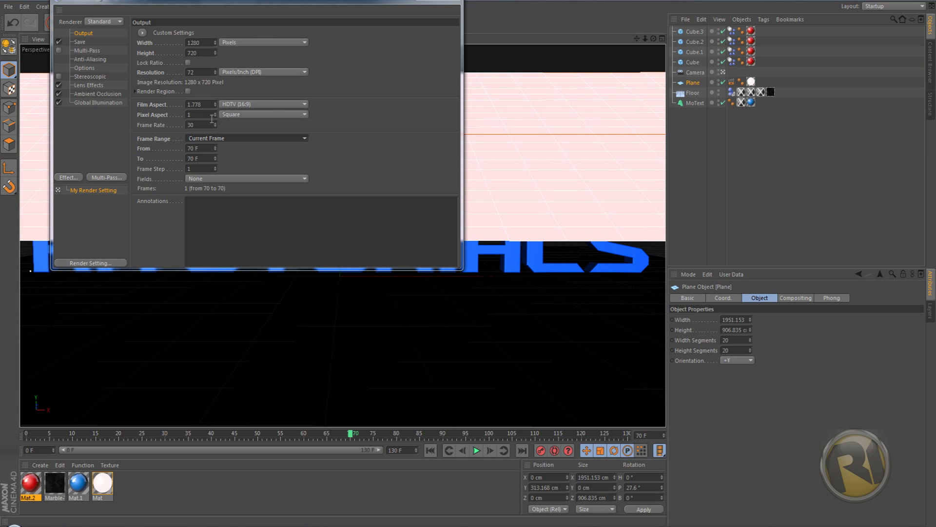
click(456, 2)
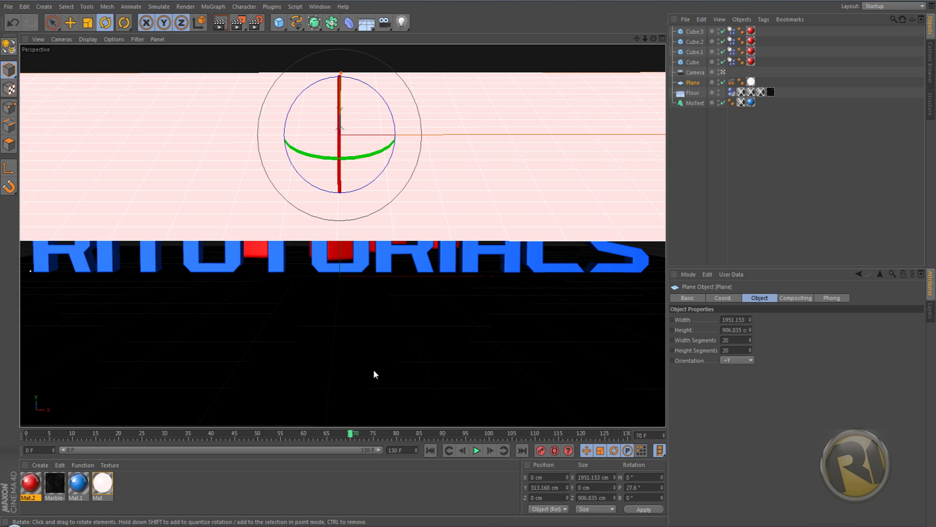
click(303, 507)
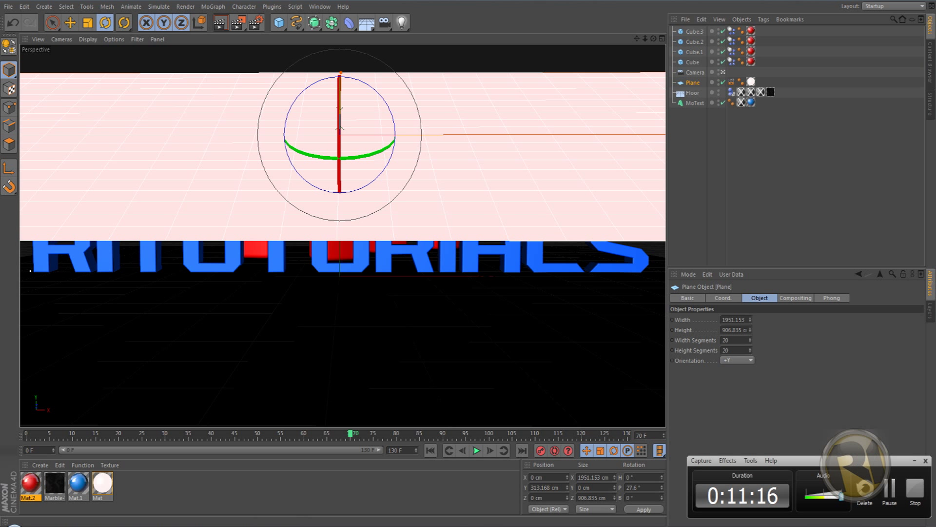